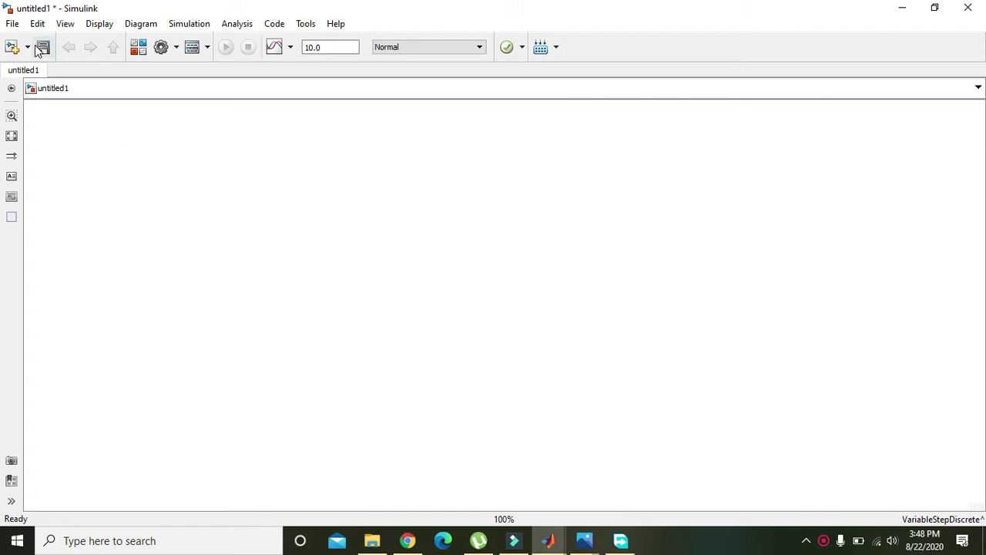
- Browse the File, Edit and View menus of untitled1 to locate the Library Browser entry
{"action": "left_click", "coordinate": [13, 24]}
{"action": "mouse_move", "coordinate": [32, 32]}
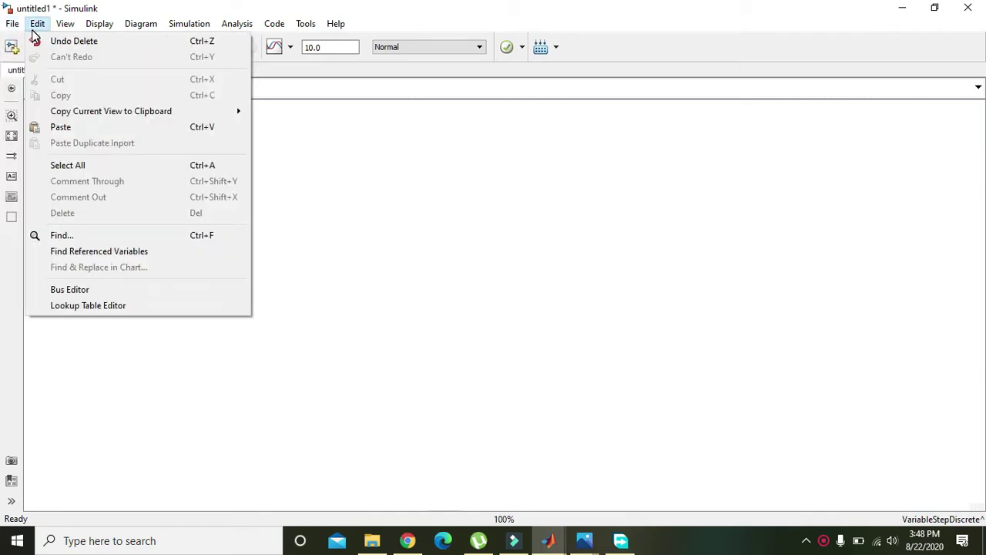
{"action": "mouse_move", "coordinate": [66, 32]}
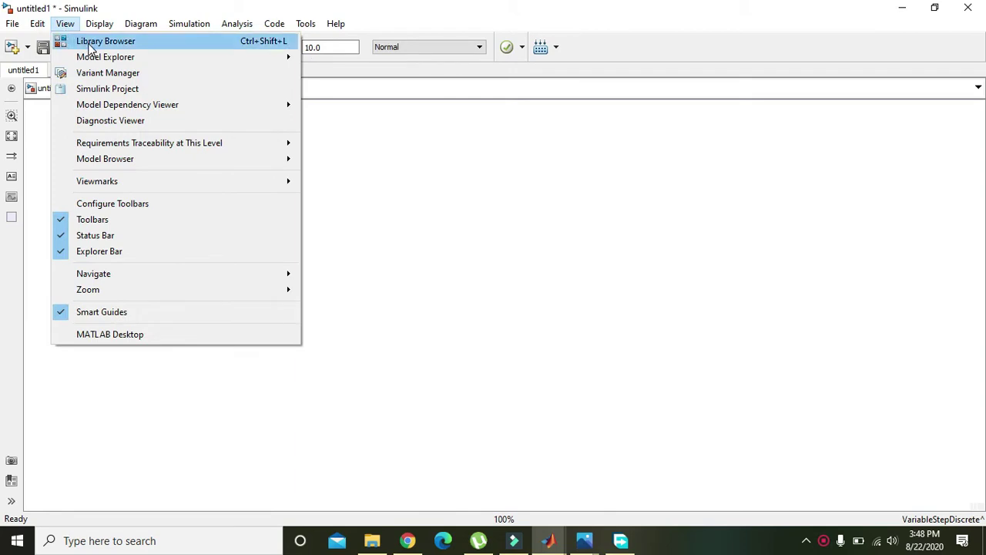
- Search the library for 'dc voltage source' and add the DC Voltage Source block to untitled1
{"action": "left_click", "coordinate": [153, 44]}
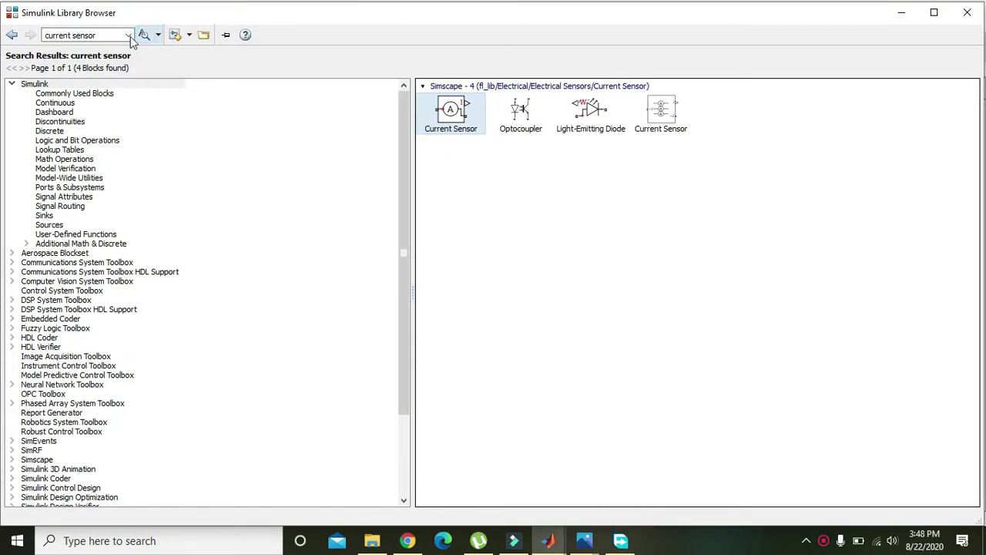
{"action": "triple_click", "coordinate": [109, 35]}
{"action": "key", "text": "BackSpace"}
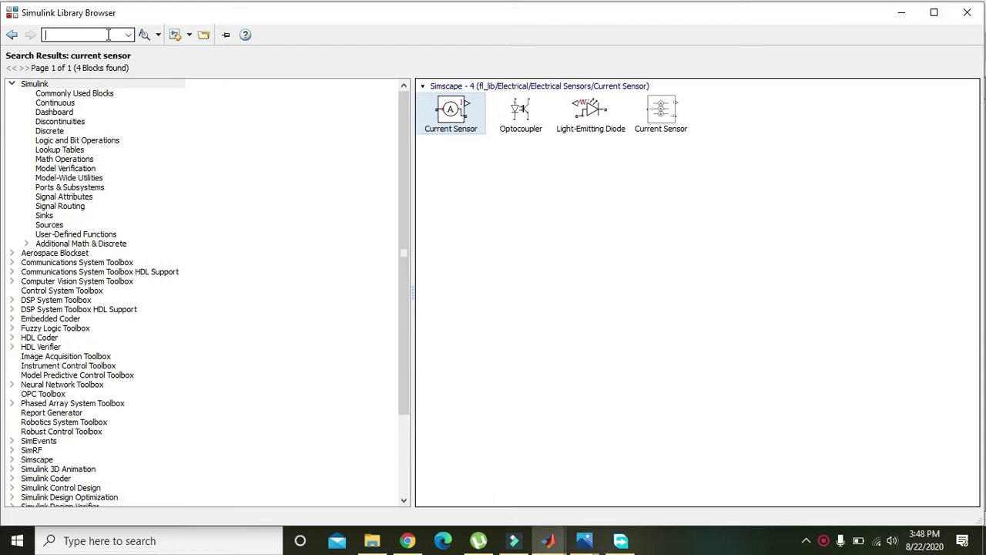
{"action": "type", "text": "dc voltage"}
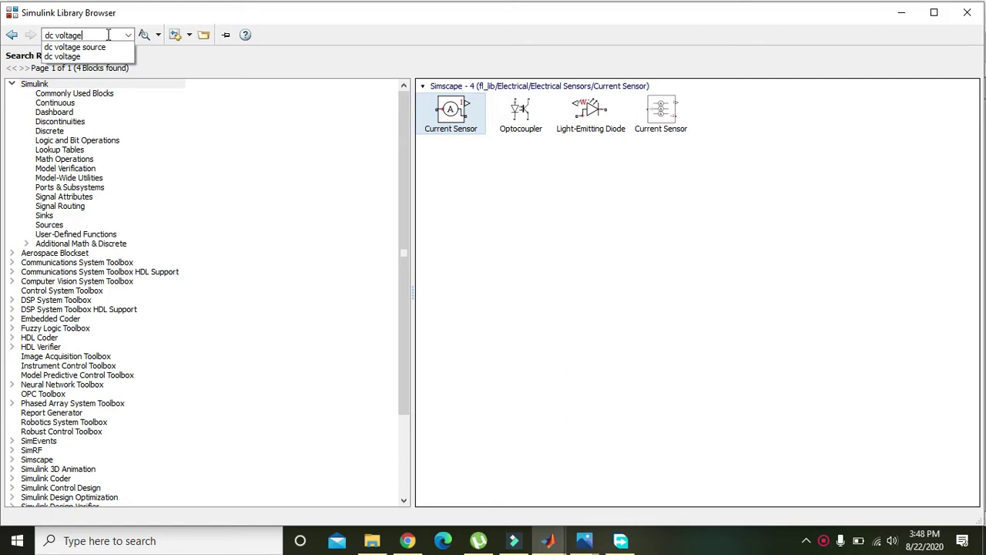
{"action": "type", "text": " source"}
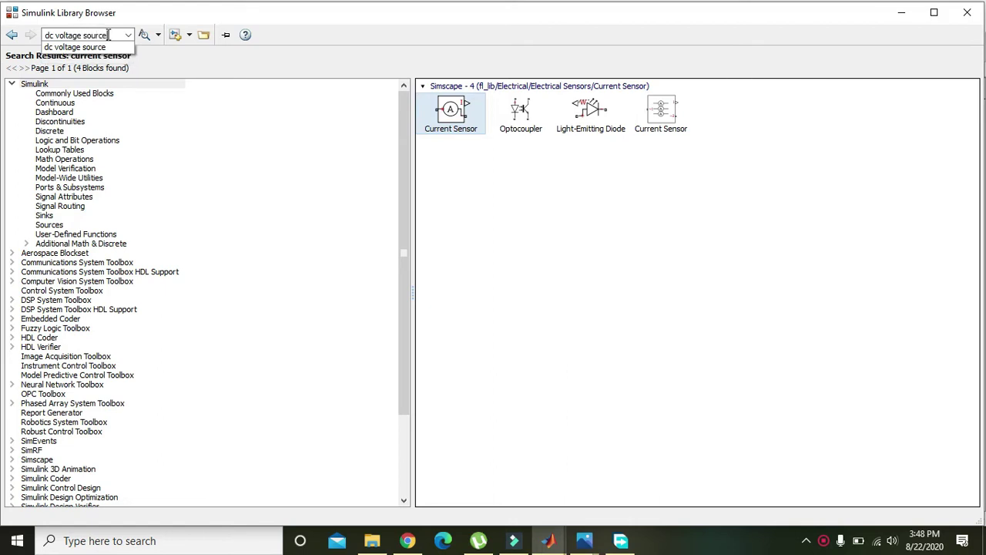
{"action": "key", "text": "Return"}
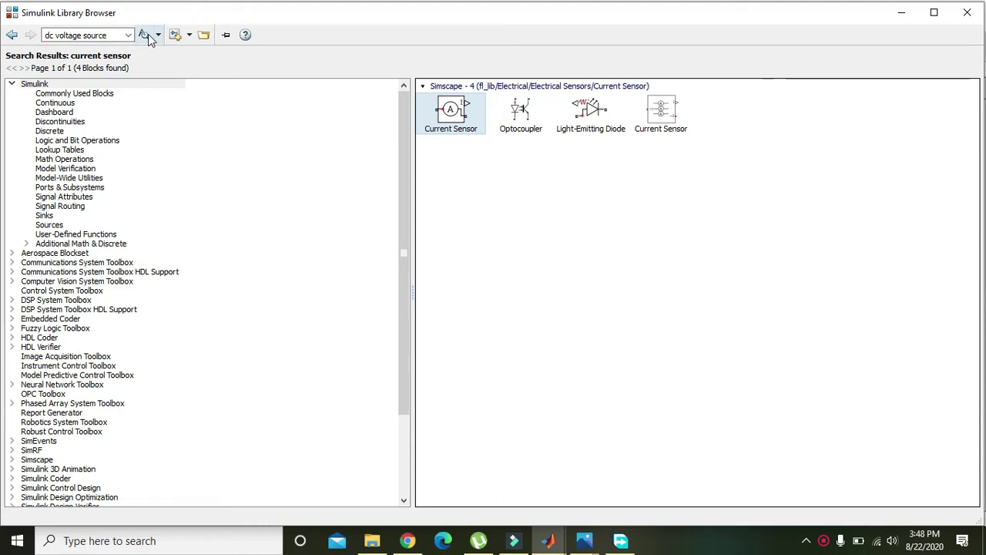
{"action": "left_click", "coordinate": [145, 35]}
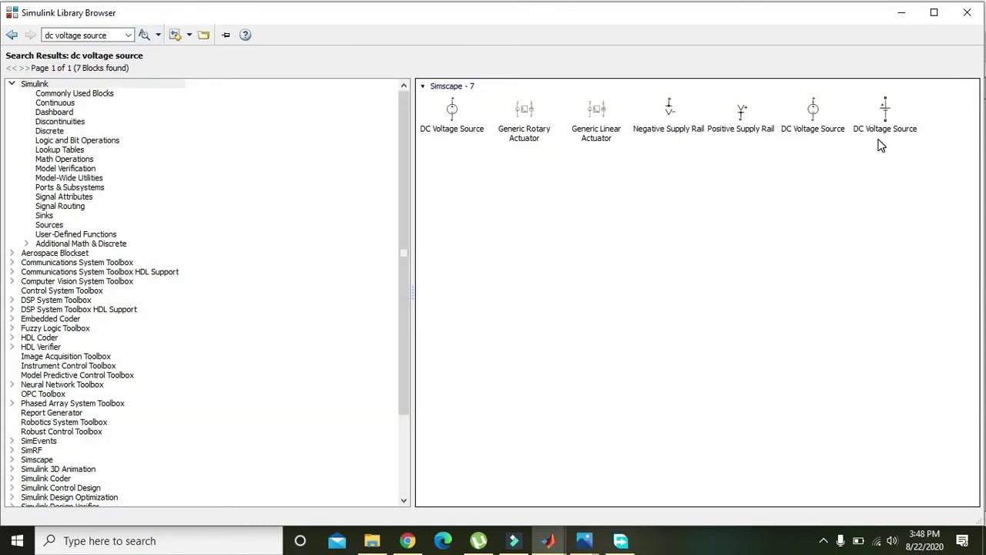
{"action": "right_click", "coordinate": [813, 112]}
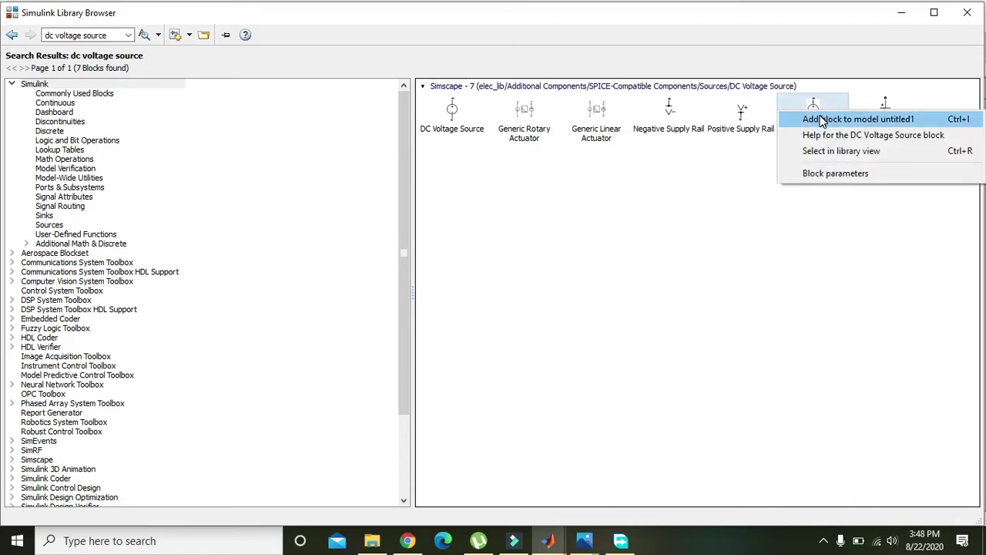
{"action": "left_click", "coordinate": [821, 120]}
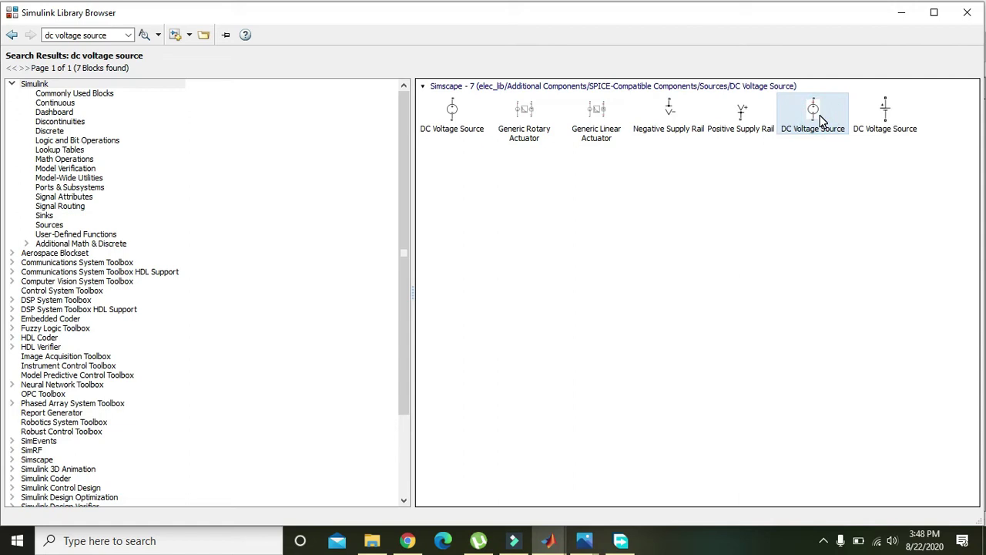
{"action": "left_click", "coordinate": [881, 208]}
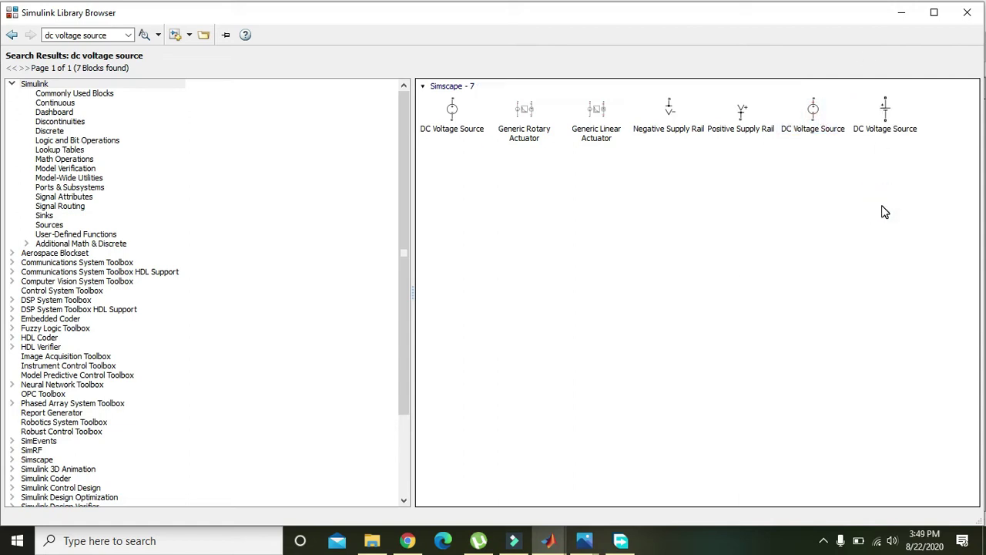
{"action": "left_click", "coordinate": [118, 34]}
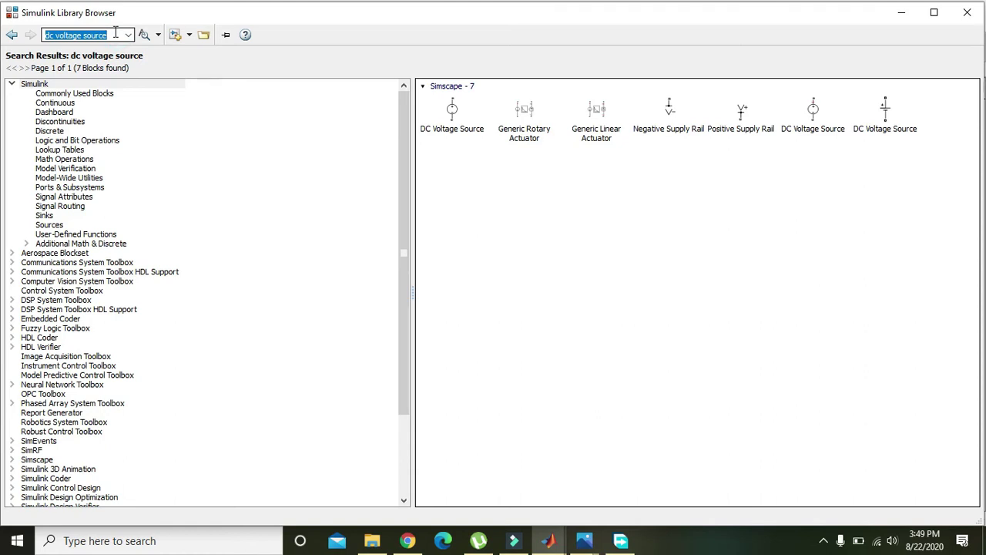
- Search 'ground' after a 'gn' attempt, and add the Simscape Ground block to untitled1
{"action": "type", "text": "gnd"}
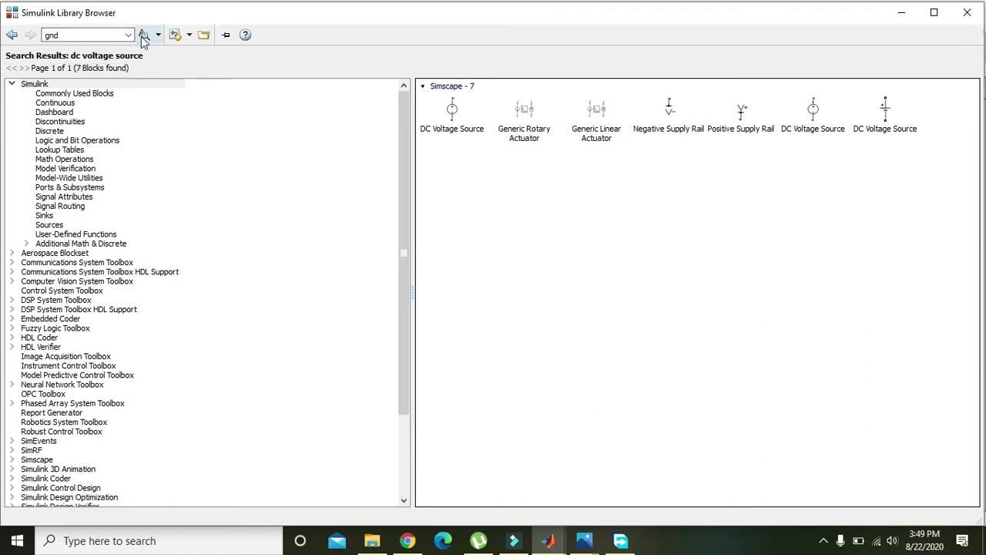
{"action": "left_click", "coordinate": [144, 34]}
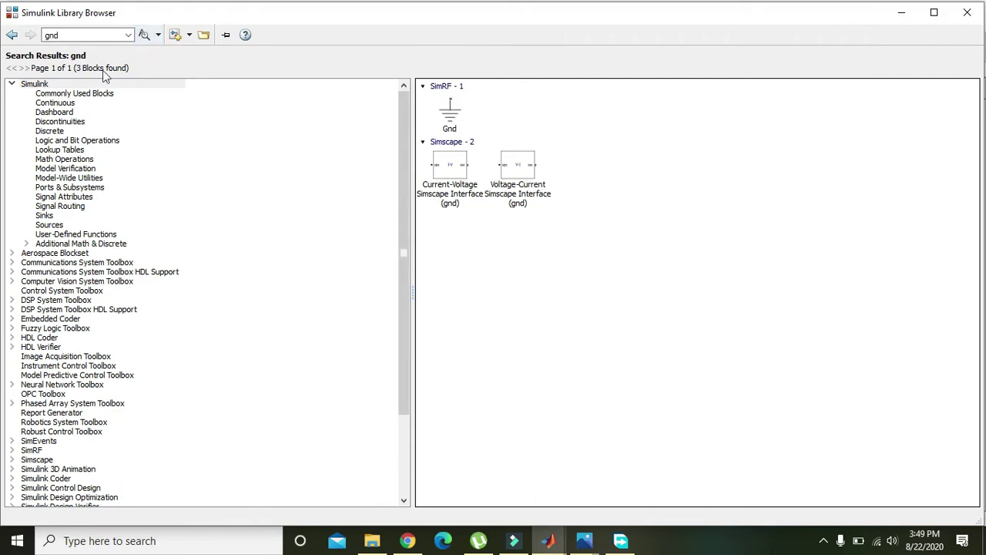
{"action": "double_click", "coordinate": [71, 34]}
{"action": "type", "text": "groun"}
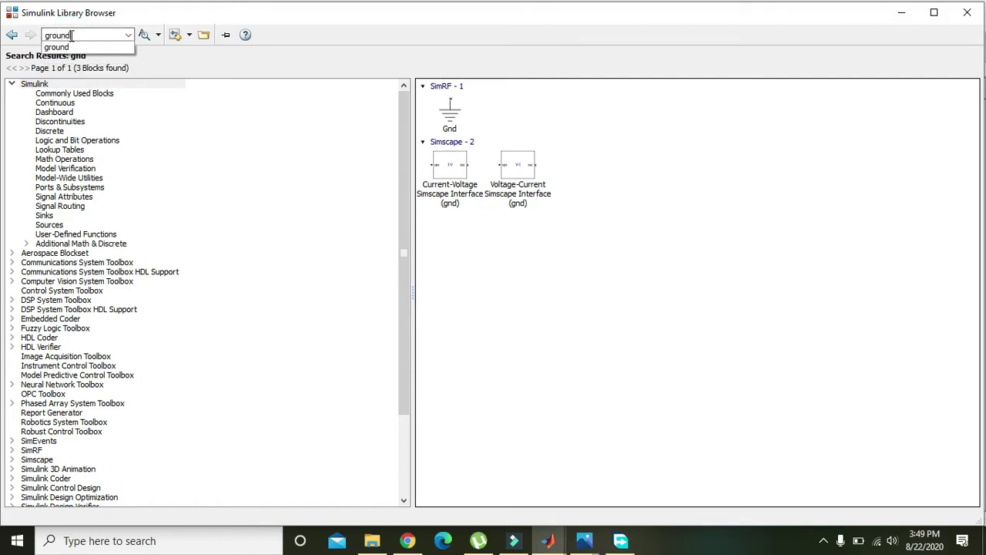
{"action": "key", "text": "Return"}
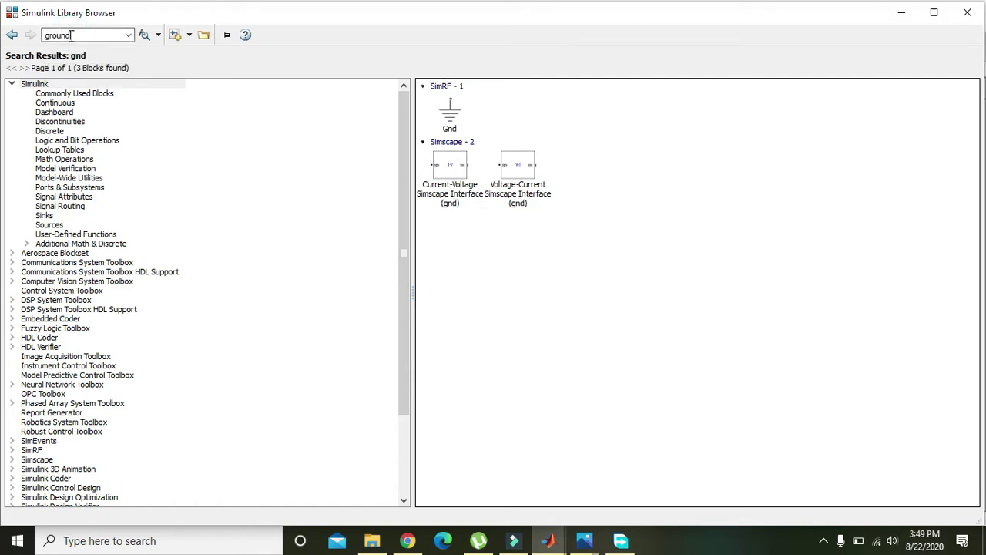
{"action": "left_click", "coordinate": [144, 35]}
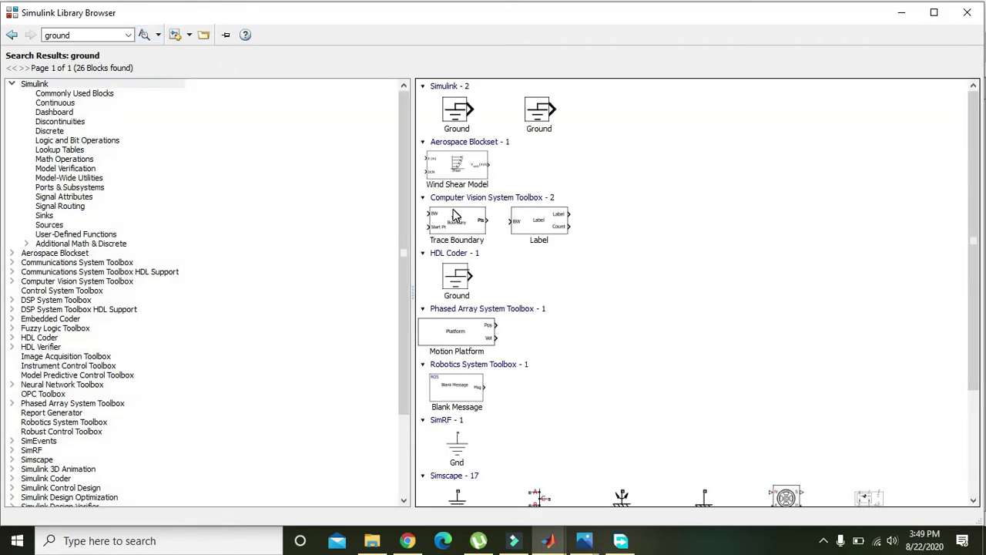
{"action": "left_click", "coordinate": [896, 229]}
{"action": "left_click_drag", "start_coordinate": [973, 224], "coordinate": [972, 275]}
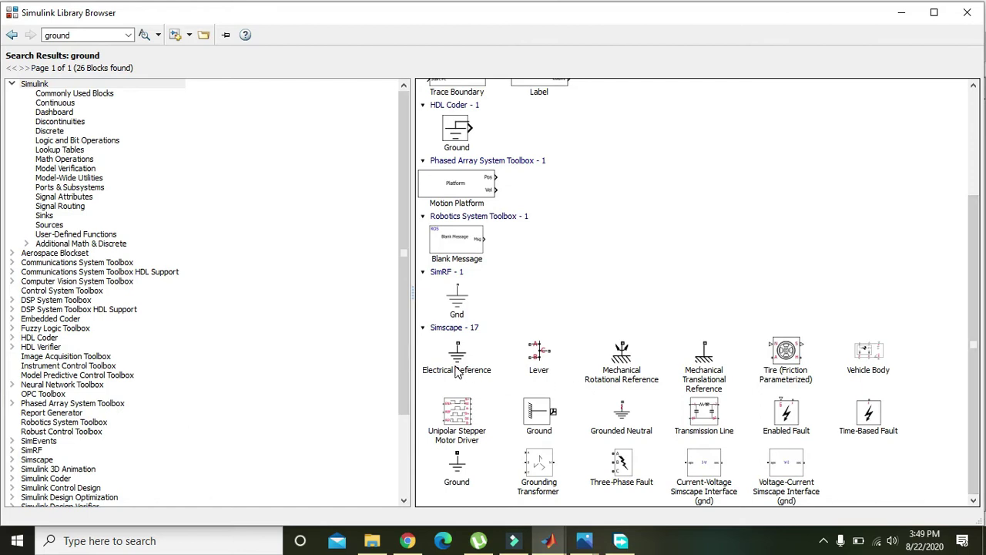
{"action": "right_click", "coordinate": [461, 465]}
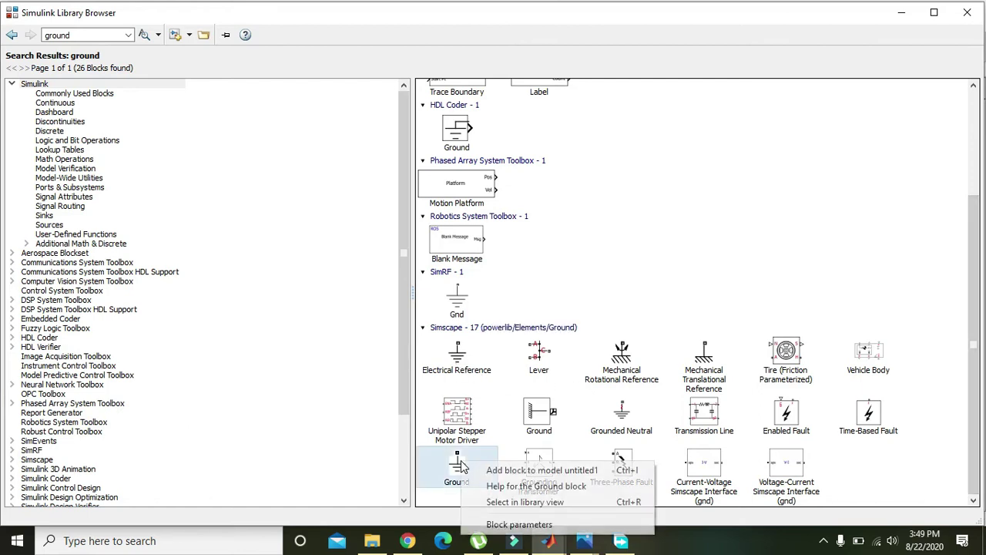
{"action": "left_click", "coordinate": [480, 470]}
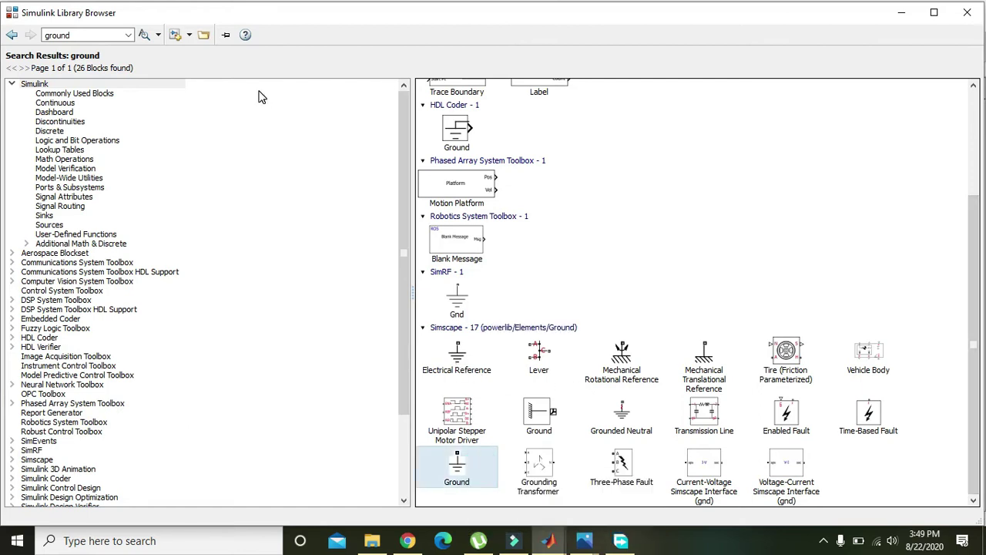
{"action": "double_click", "coordinate": [104, 36]}
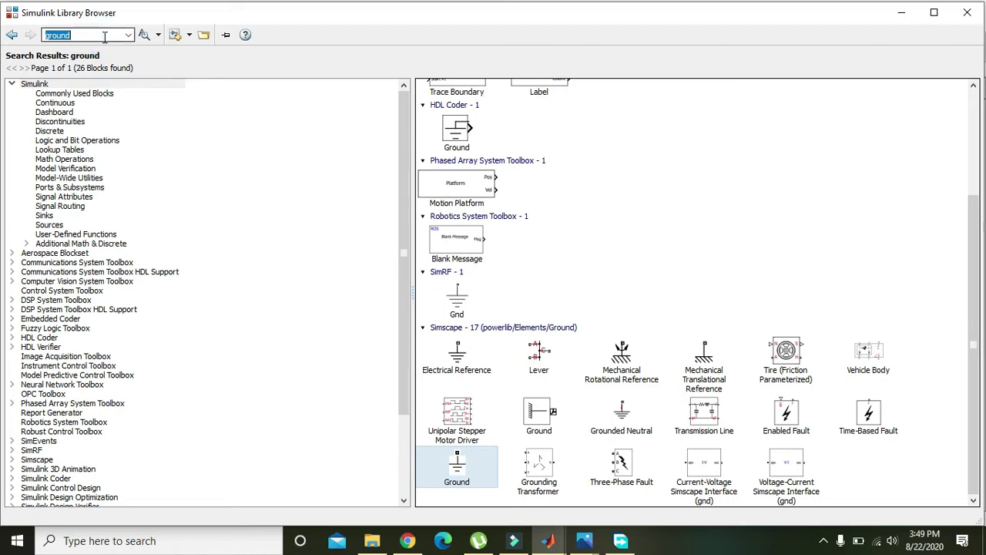
- Search for 'voltage se' and add the Voltage Sensor block to untitled1
{"action": "type", "text": "voltag"}
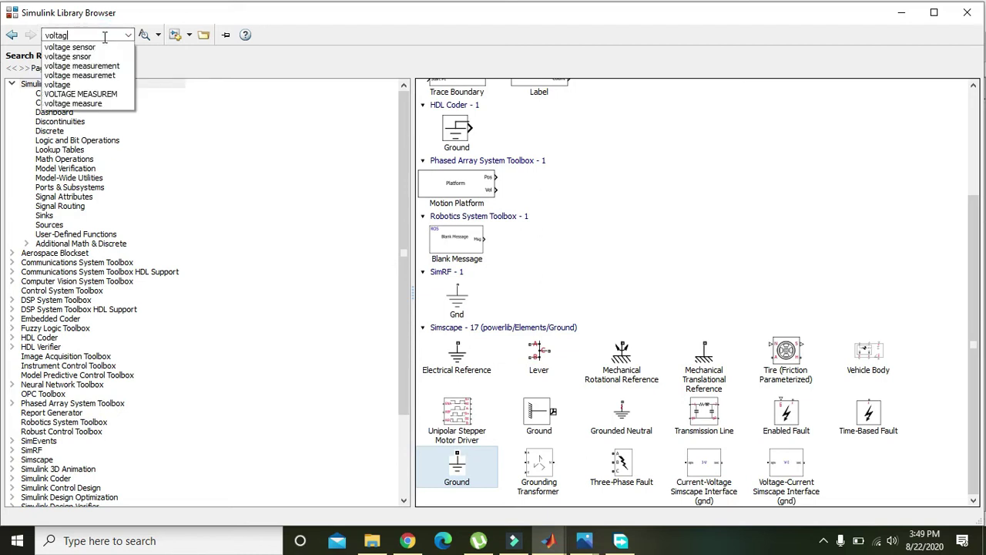
{"action": "type", "text": "e sensor"}
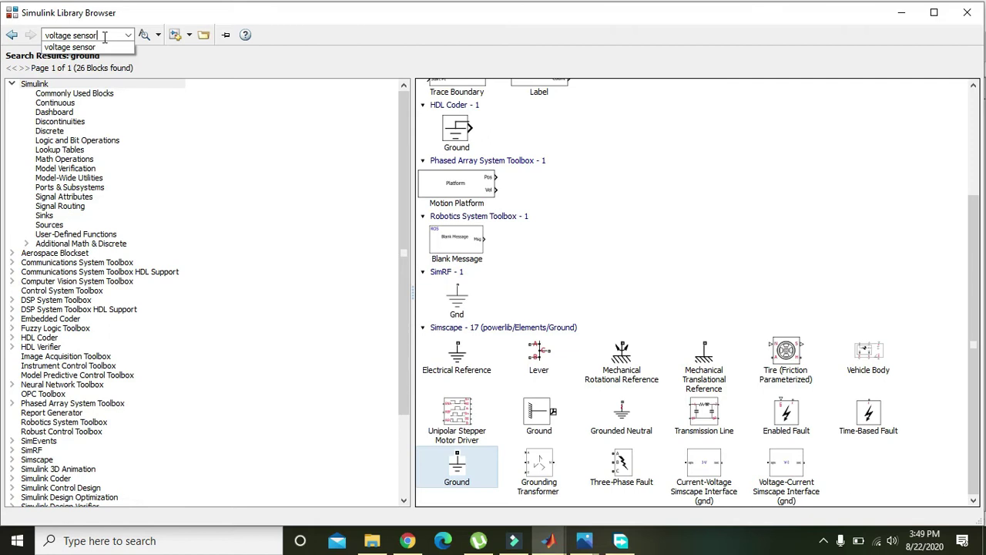
{"action": "left_click", "coordinate": [143, 34]}
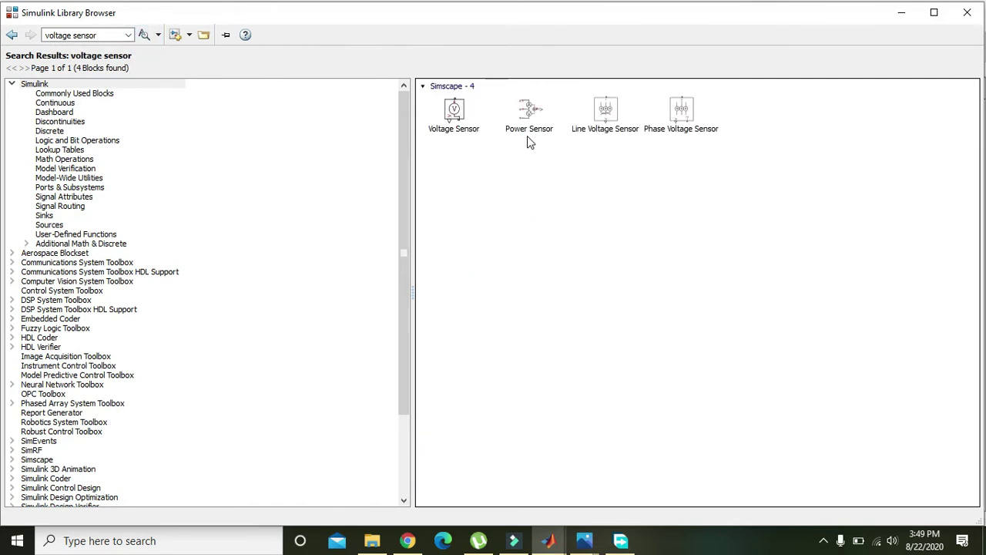
{"action": "left_click", "coordinate": [453, 114]}
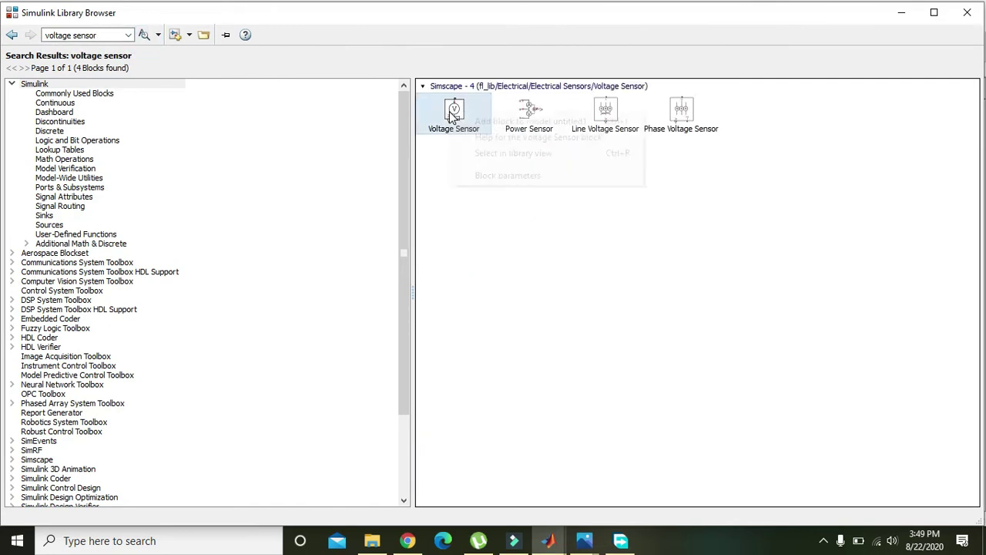
{"action": "right_click", "coordinate": [453, 114]}
{"action": "left_click", "coordinate": [471, 121]}
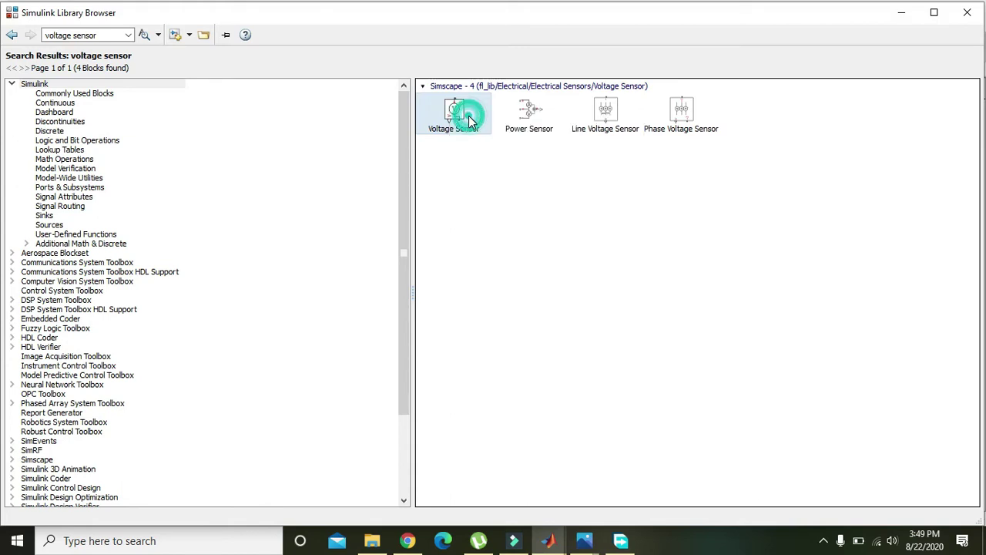
- Search for 'current sensor' and add the Current Sensor block to untitled1
{"action": "left_click", "coordinate": [73, 34]}
{"action": "double_click", "coordinate": [72, 35]}
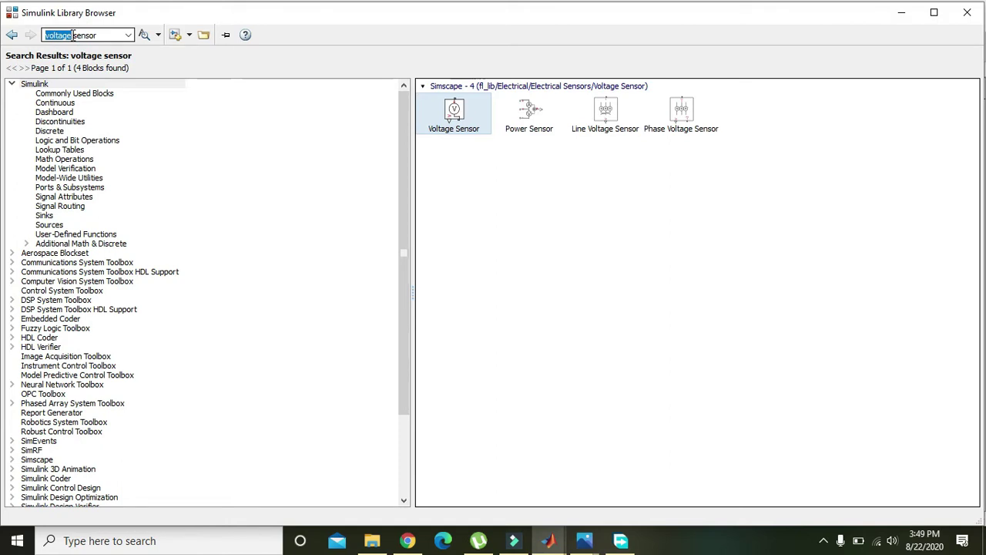
{"action": "type", "text": "current"}
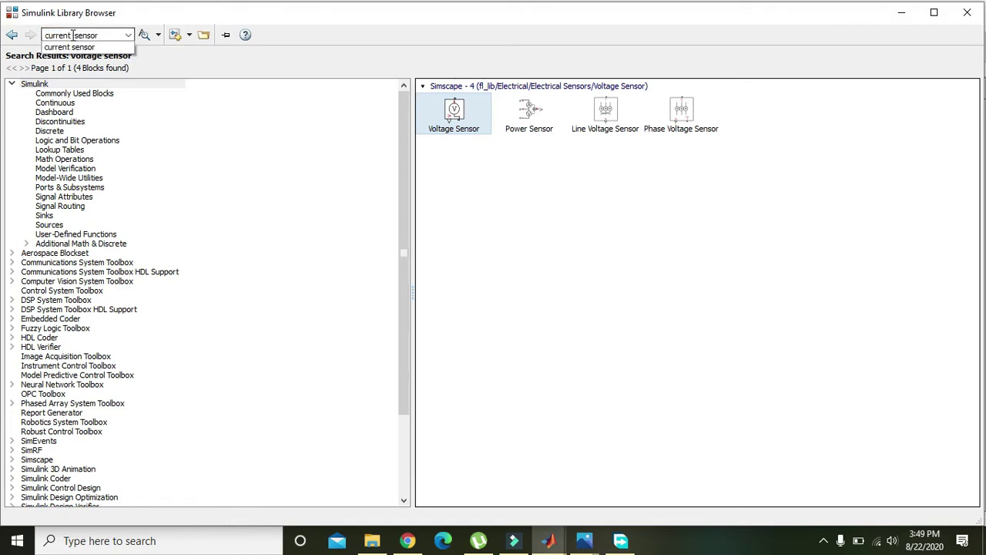
{"action": "key", "text": "End"}
{"action": "type", "text": "en"}
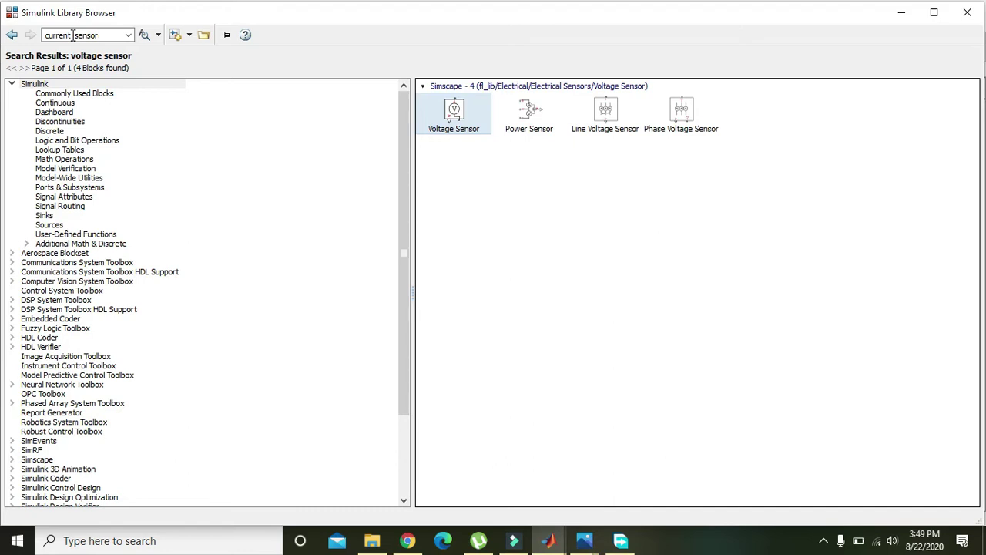
{"action": "key", "text": "Return"}
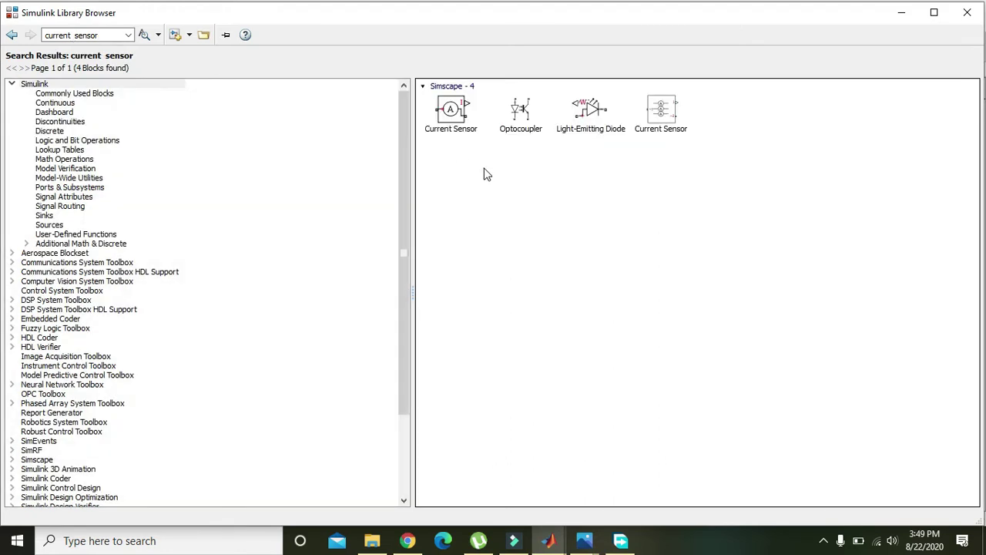
{"action": "right_click", "coordinate": [451, 126]}
{"action": "left_click", "coordinate": [468, 132]}
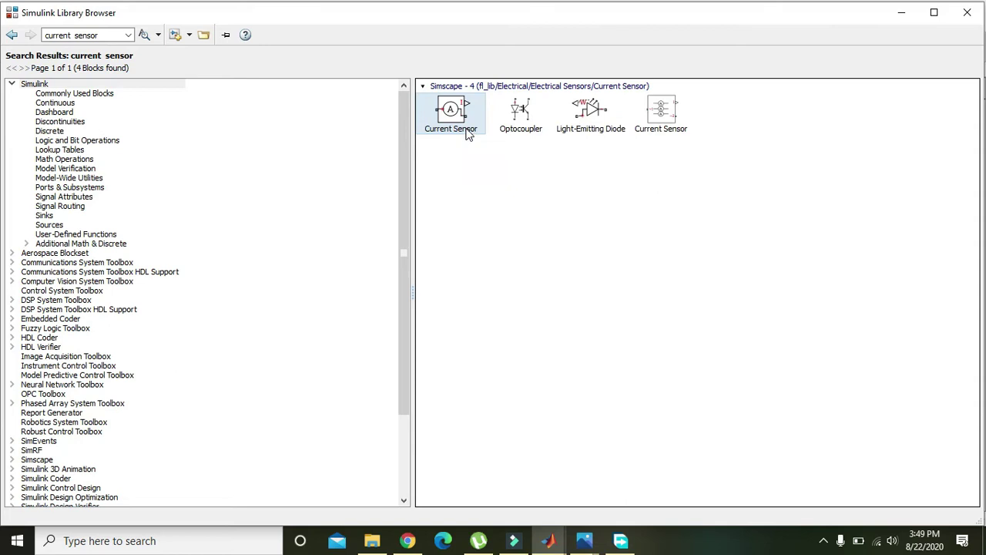
{"action": "left_click", "coordinate": [539, 203]}
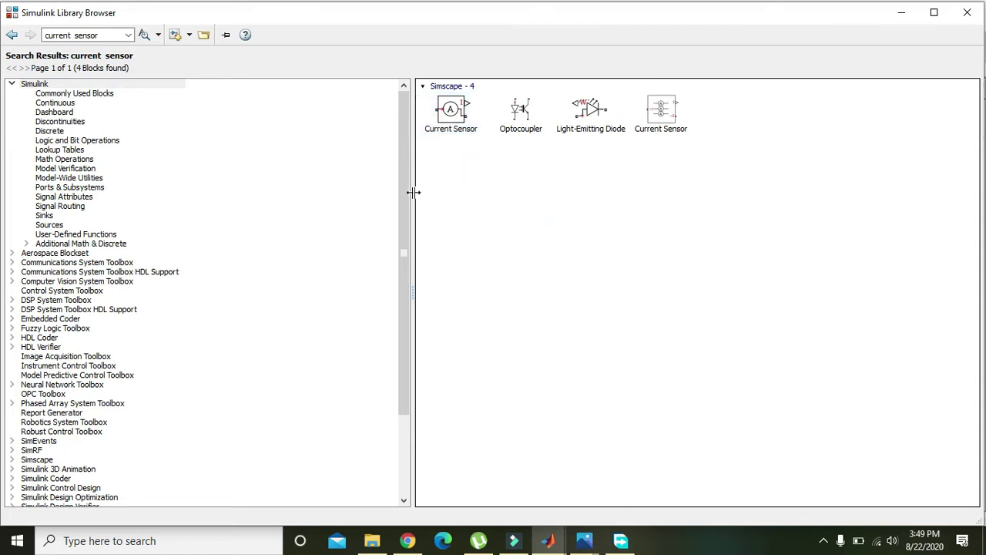
{"action": "left_click", "coordinate": [91, 34]}
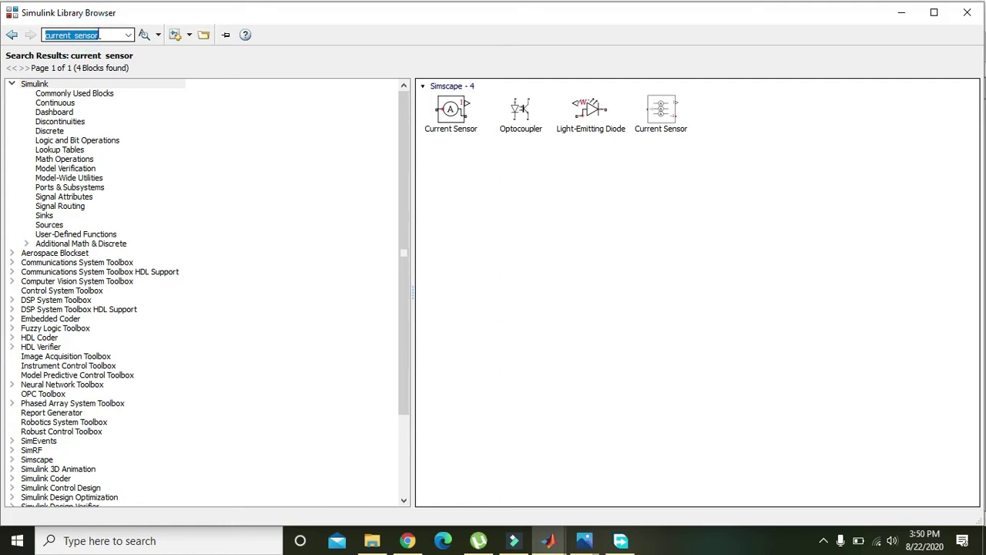
- Search for 'displ' and add the Display block to untitled1
{"action": "type", "text": "display"}
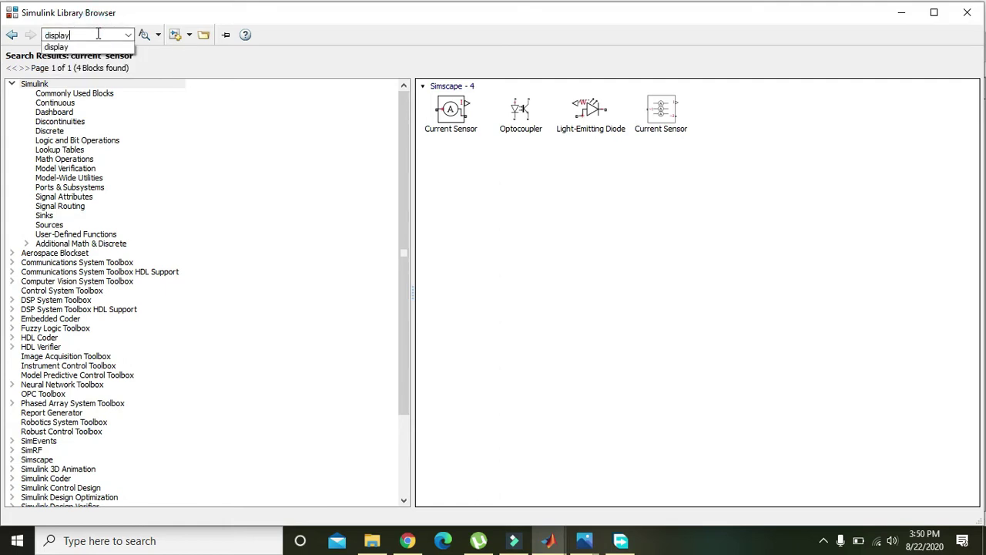
{"action": "left_click", "coordinate": [144, 35]}
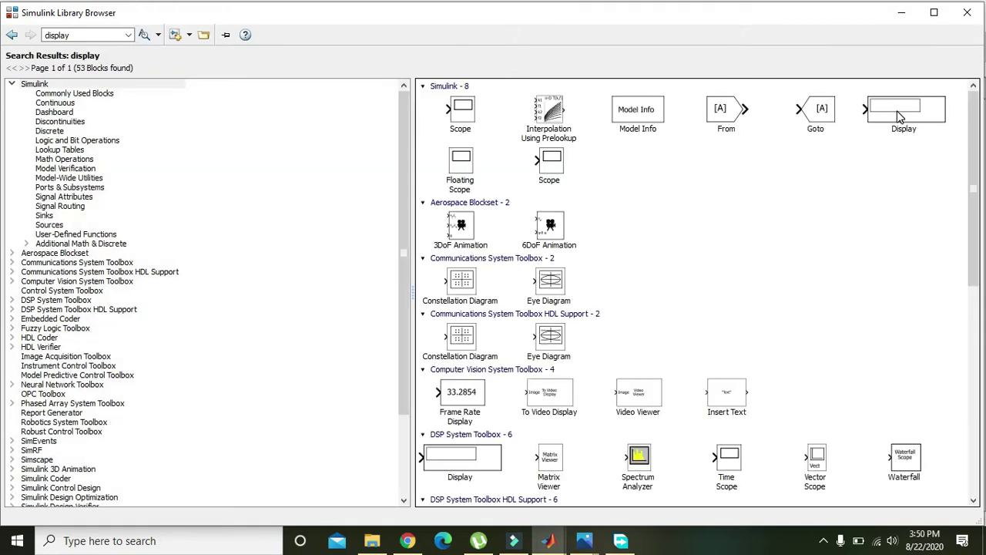
{"action": "right_click", "coordinate": [900, 114]}
{"action": "left_click", "coordinate": [897, 120]}
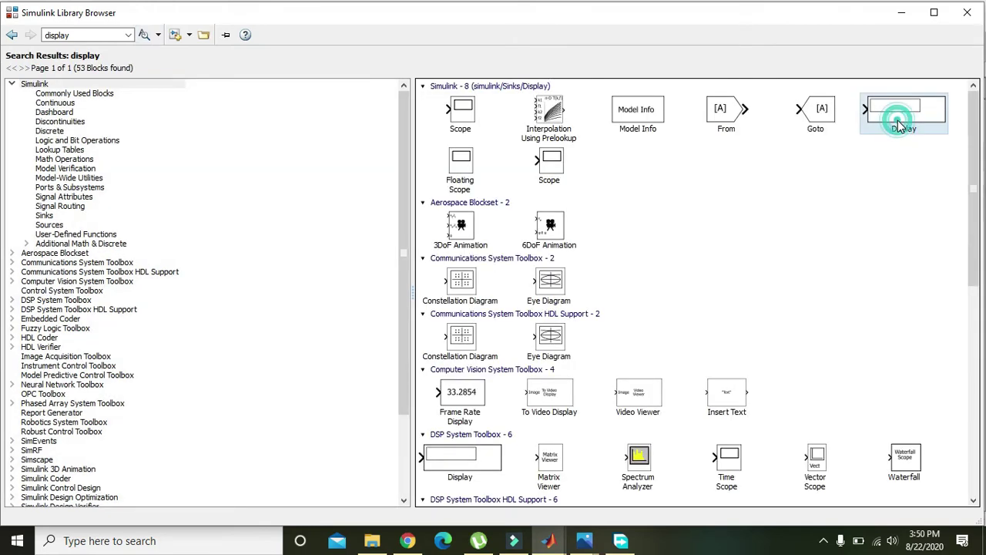
- Search for solver configuration and add the Solver Configuration block to untitled1
{"action": "double_click", "coordinate": [103, 35]}
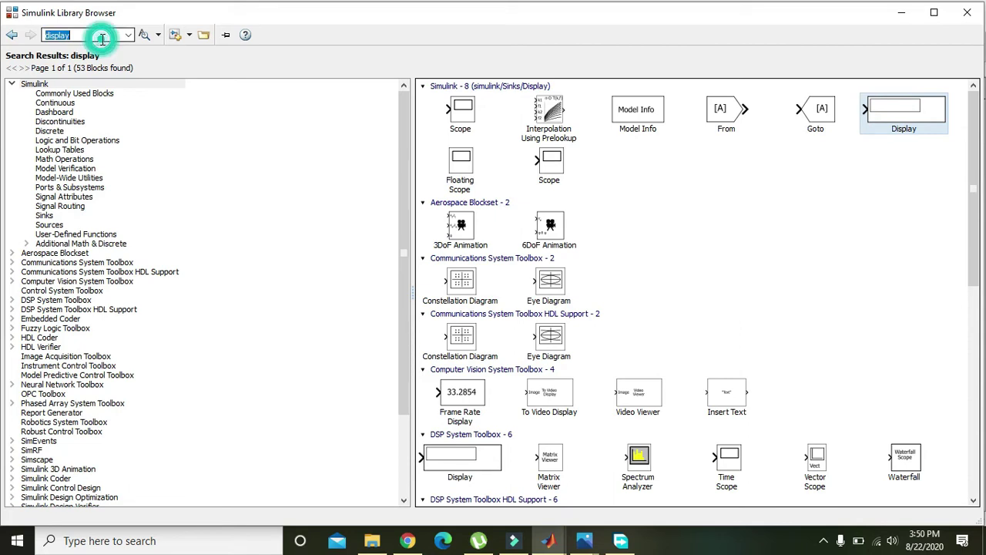
{"action": "type", "text": "so"}
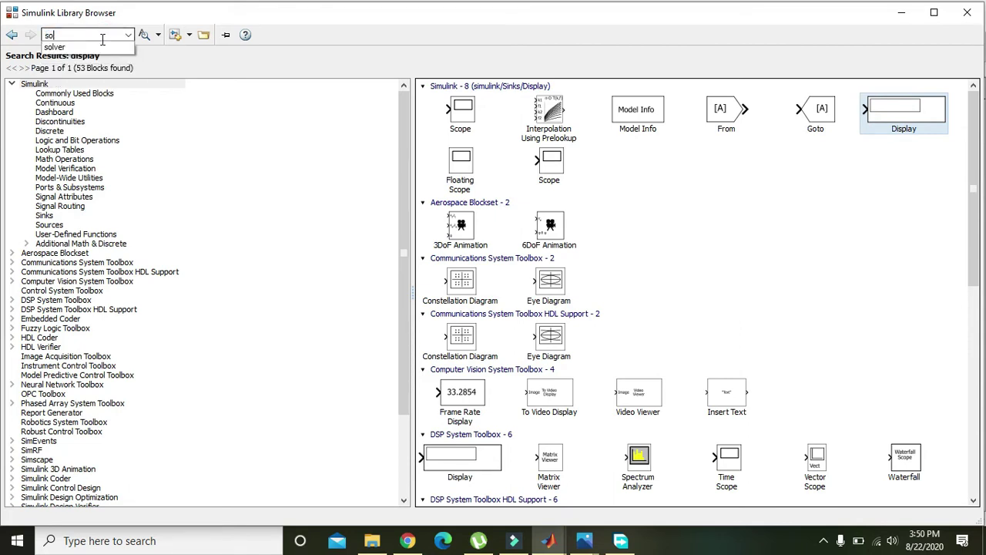
{"action": "type", "text": "lver o"}
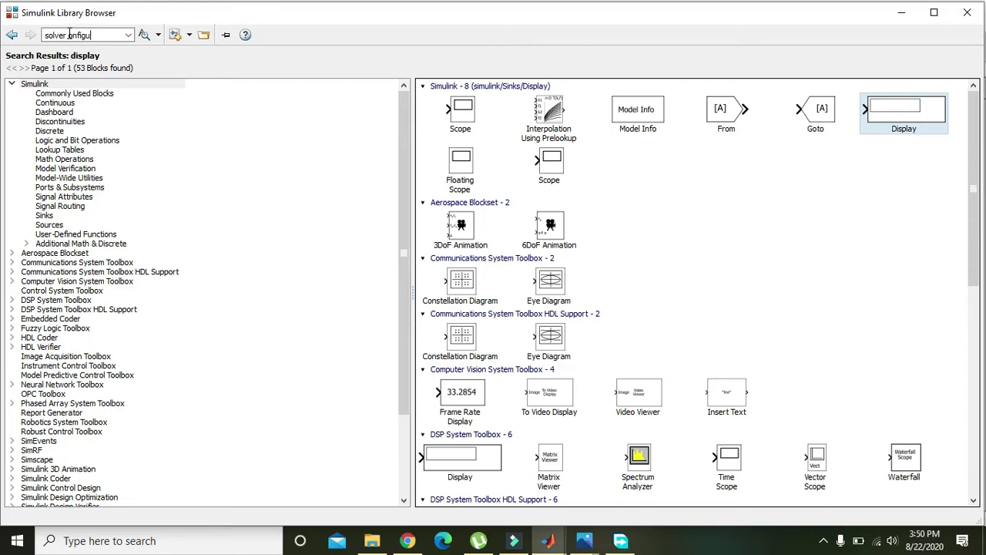
{"action": "type", "text": "onfigu"}
{"action": "right_click", "coordinate": [72, 37]}
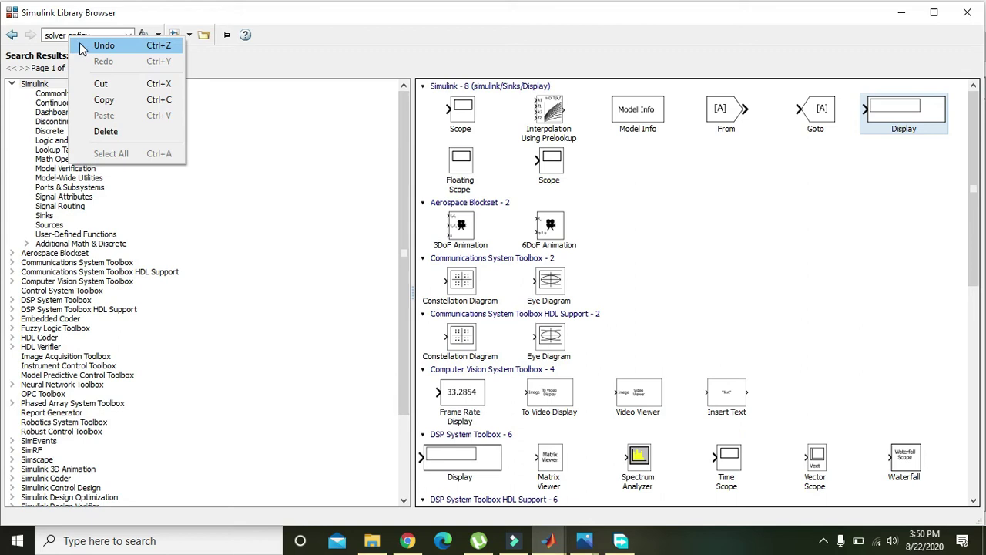
{"action": "left_click", "coordinate": [71, 36]}
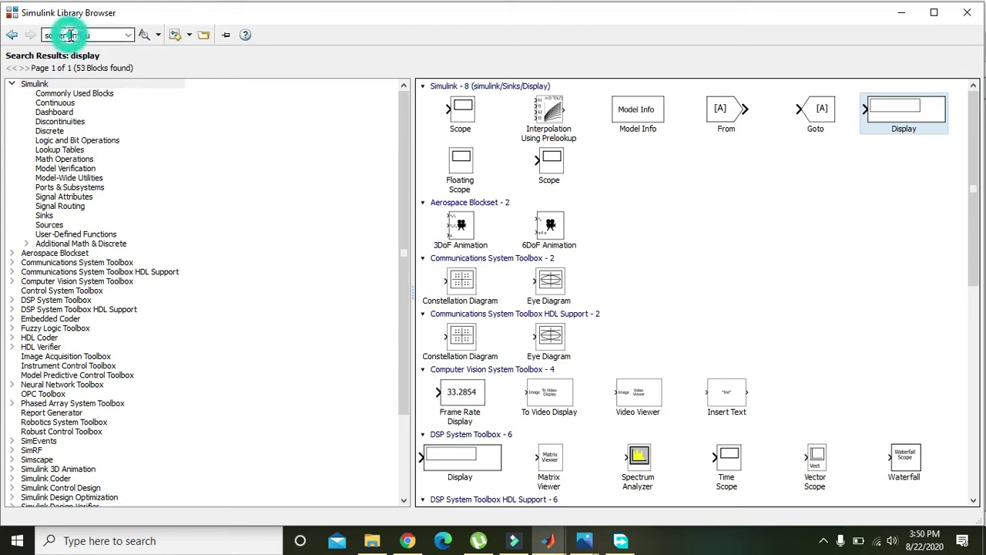
{"action": "left_click", "coordinate": [143, 35]}
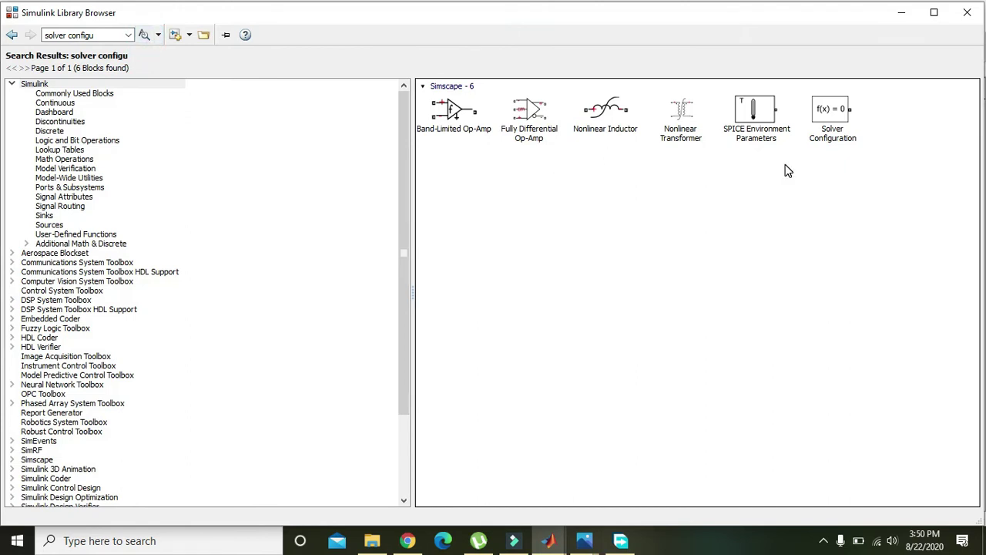
{"action": "right_click", "coordinate": [825, 114]}
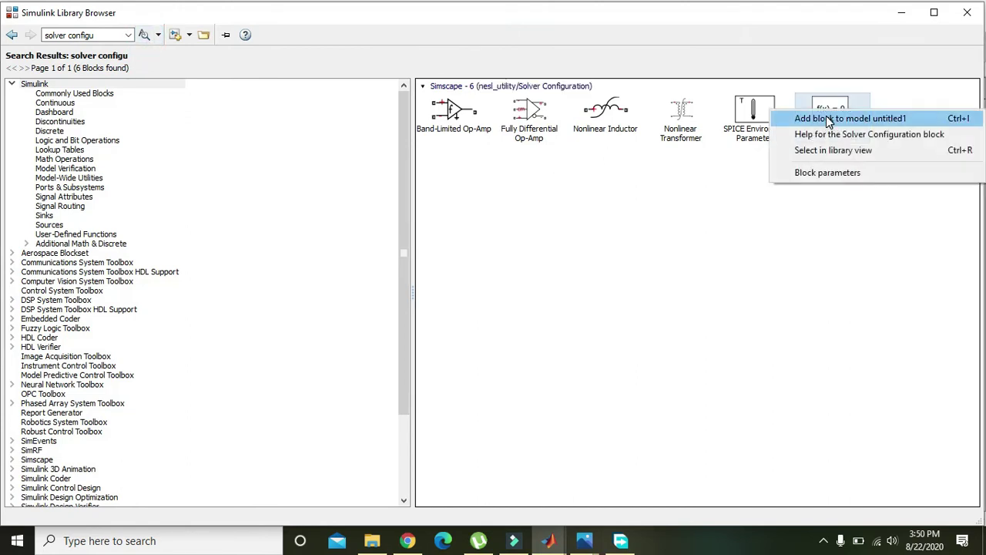
{"action": "left_click", "coordinate": [816, 116]}
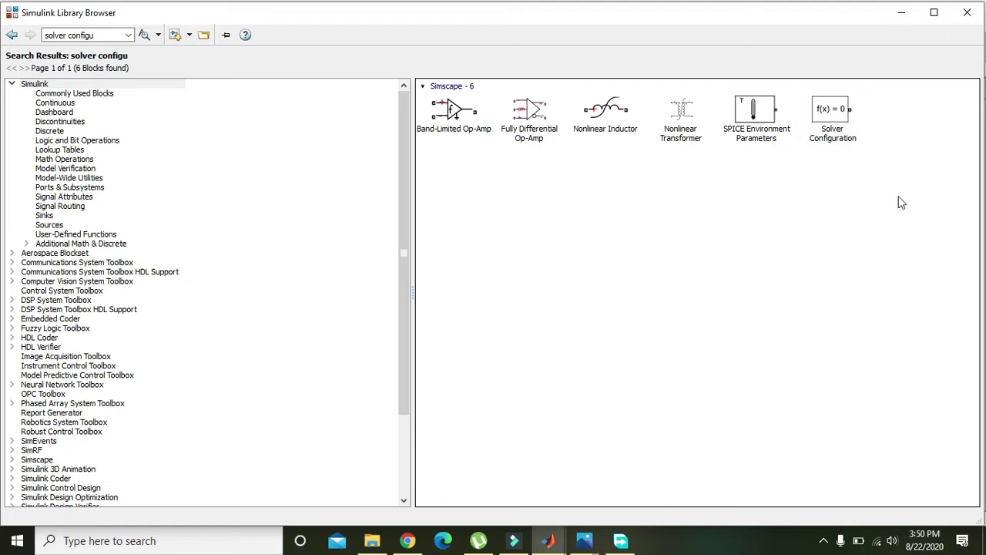
- Move Solver Configuration, Display, sensors, Ground and DC source apart, then delete the dangling line
{"action": "left_click", "coordinate": [902, 13]}
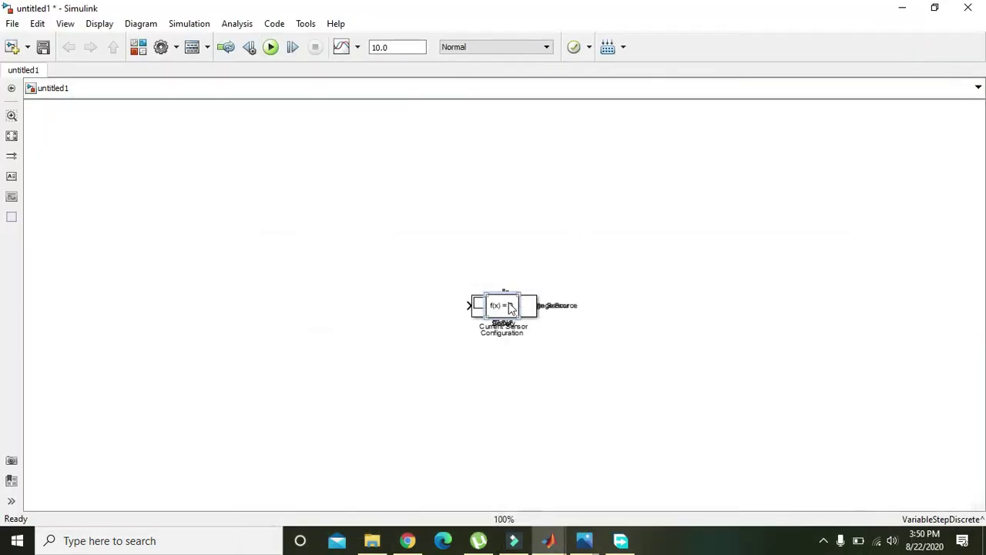
{"action": "left_click_drag", "start_coordinate": [506, 306], "coordinate": [306, 353]}
{"action": "left_click_drag", "start_coordinate": [520, 310], "coordinate": [761, 229]}
{"action": "left_click_drag", "start_coordinate": [515, 306], "coordinate": [783, 217]}
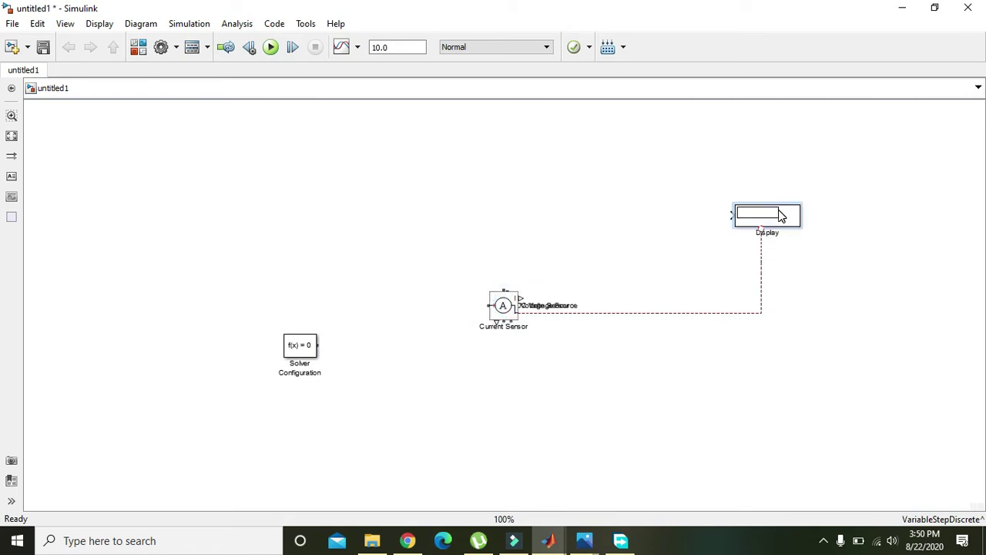
{"action": "left_click", "coordinate": [504, 308]}
{"action": "left_click_drag", "start_coordinate": [504, 307], "coordinate": [450, 197]}
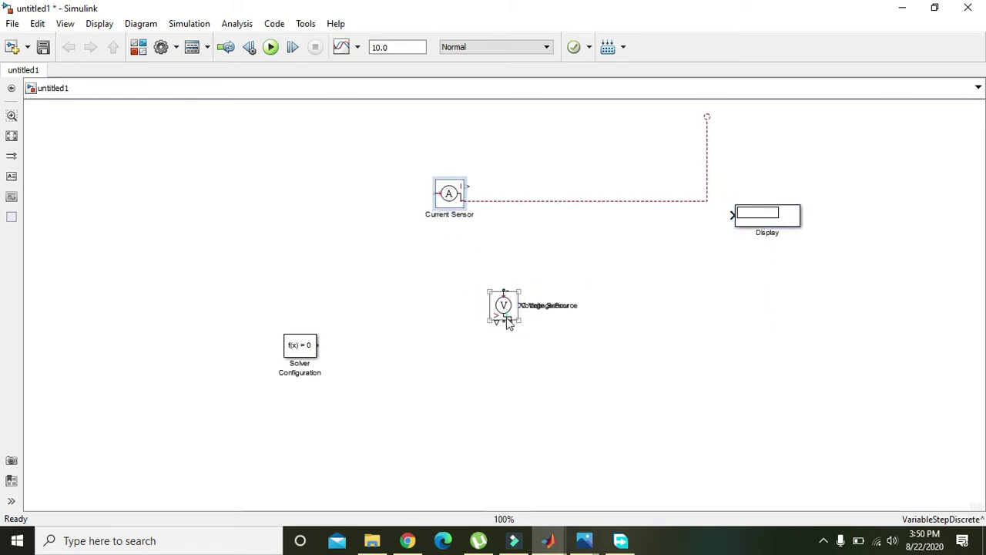
{"action": "left_click_drag", "start_coordinate": [509, 324], "coordinate": [505, 394]}
{"action": "left_click_drag", "start_coordinate": [507, 304], "coordinate": [429, 373]}
{"action": "left_click_drag", "start_coordinate": [504, 303], "coordinate": [352, 284]}
{"action": "left_click", "coordinate": [512, 200]}
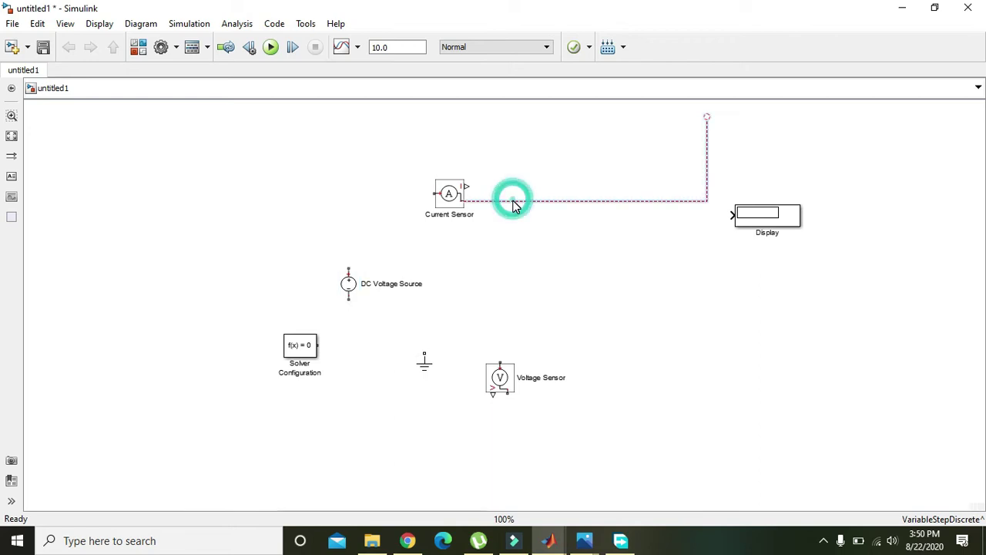
{"action": "key", "text": "Delete"}
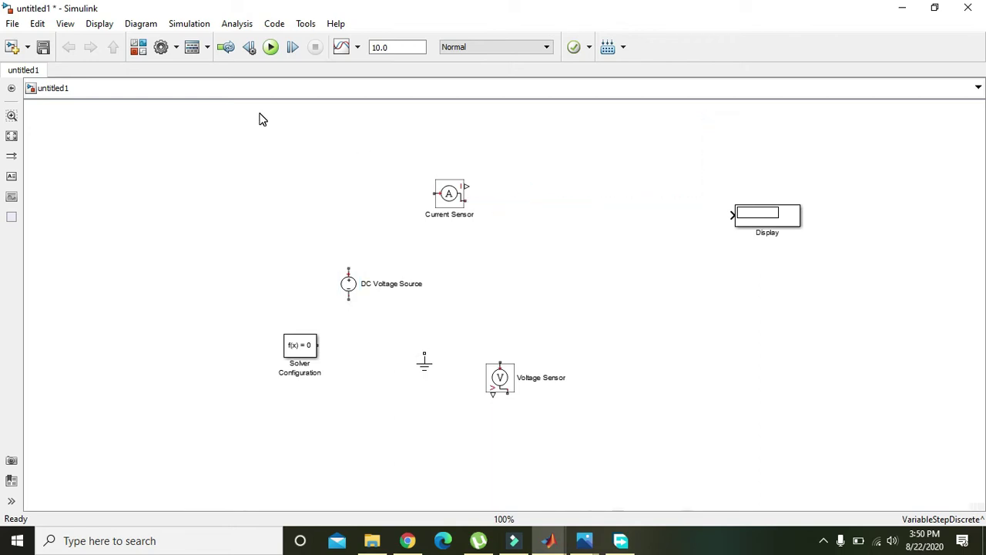
- Search the library for 'res' and add the Simscape Resistor block to untitled1
{"action": "mouse_move", "coordinate": [548, 539]}
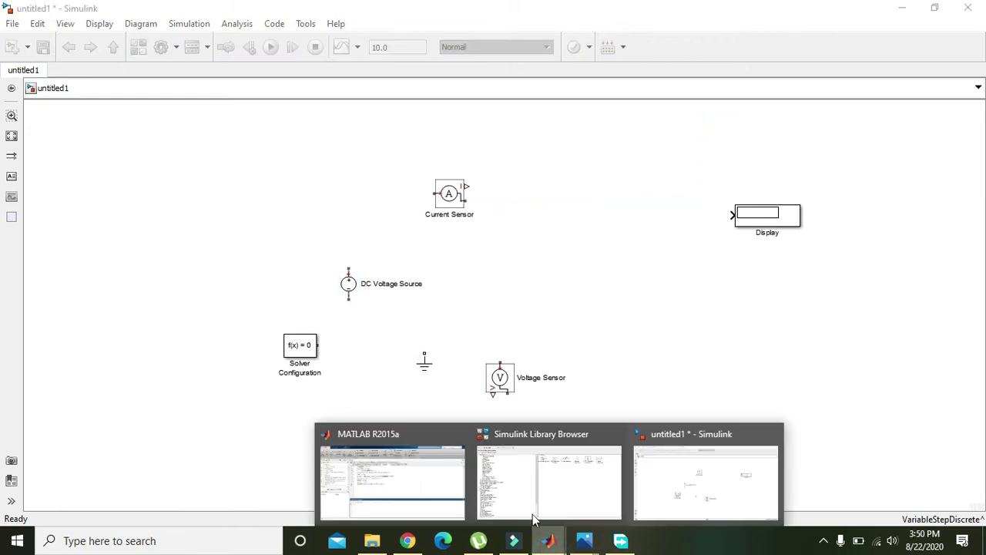
{"action": "left_click", "coordinate": [506, 464]}
{"action": "triple_click", "coordinate": [97, 35]}
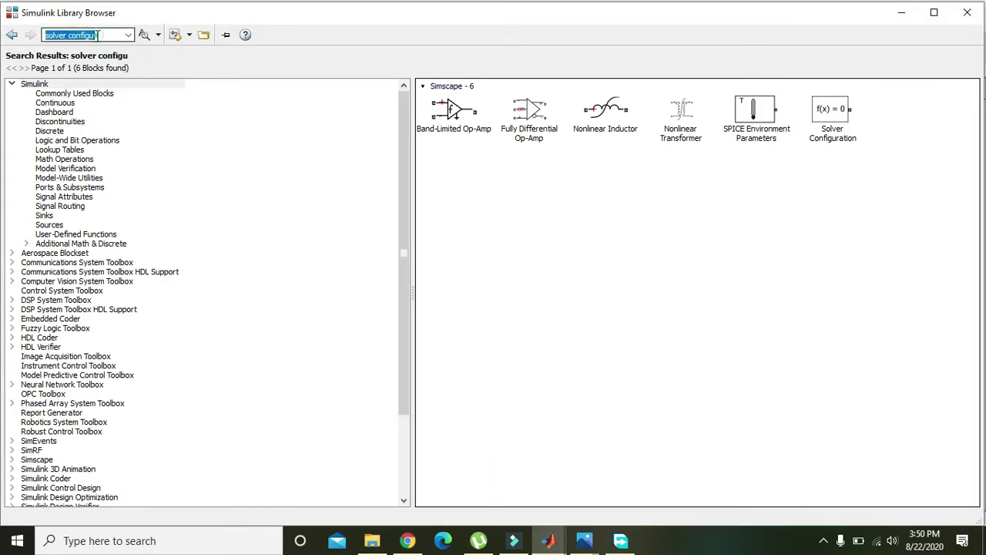
{"action": "type", "text": "resistor"}
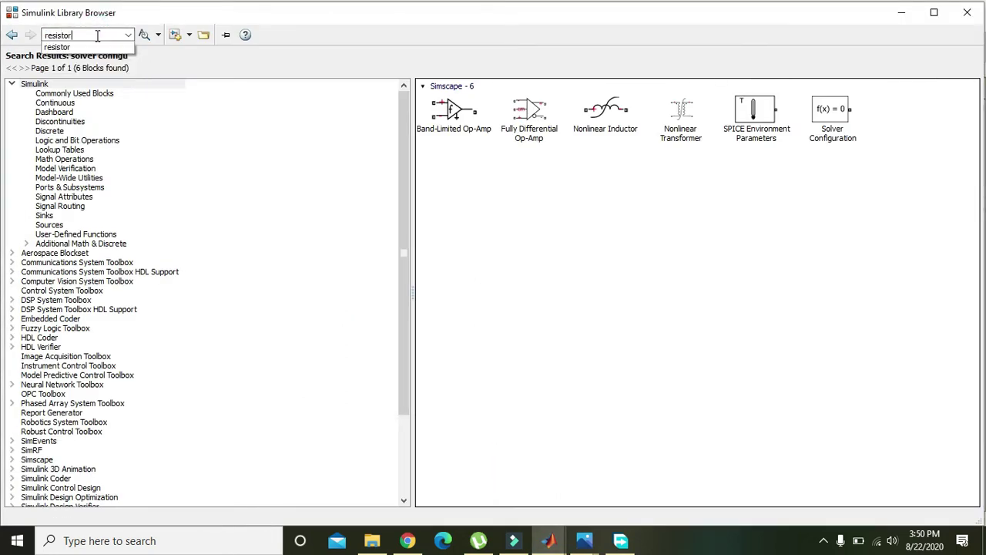
{"action": "key", "text": "Return"}
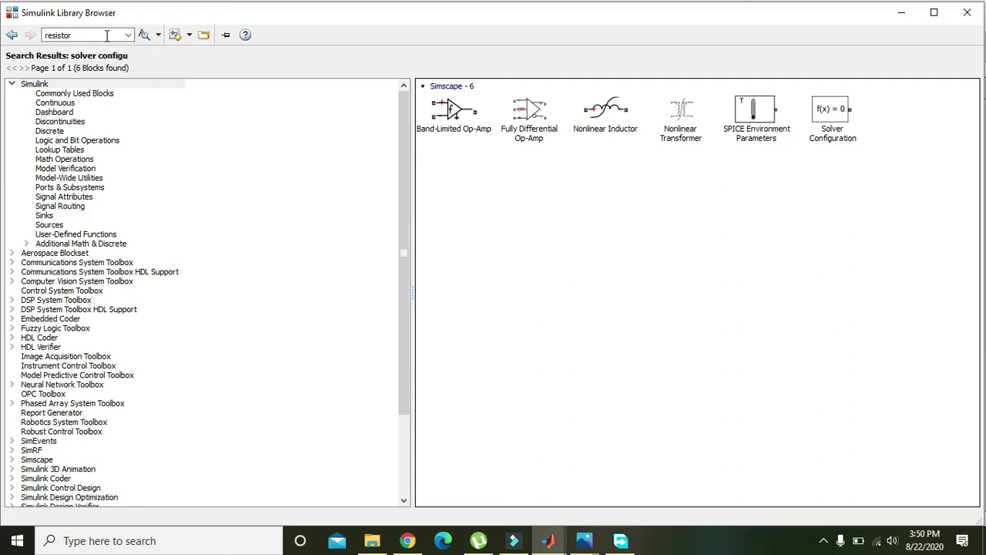
{"action": "left_click", "coordinate": [142, 34]}
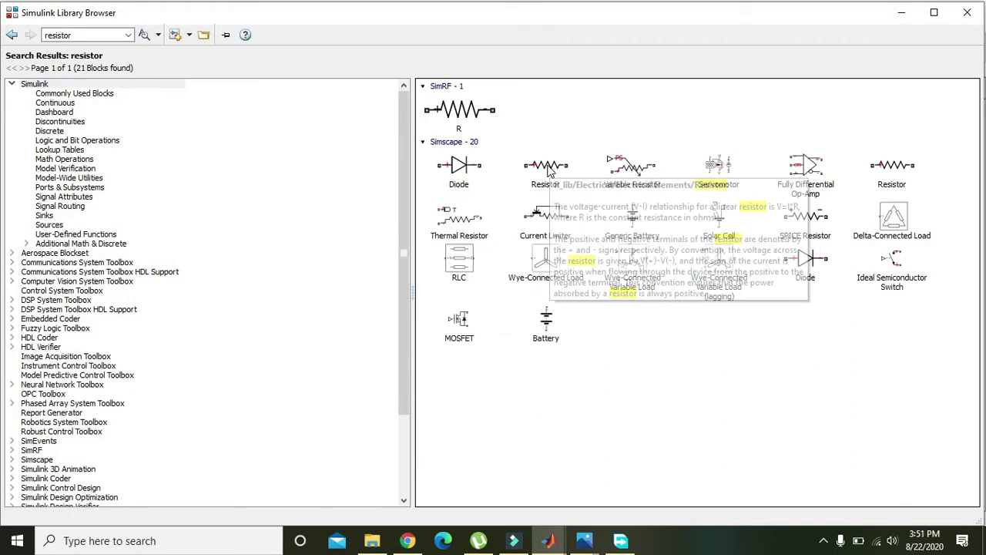
{"action": "right_click", "coordinate": [890, 170]}
{"action": "left_click", "coordinate": [888, 172]}
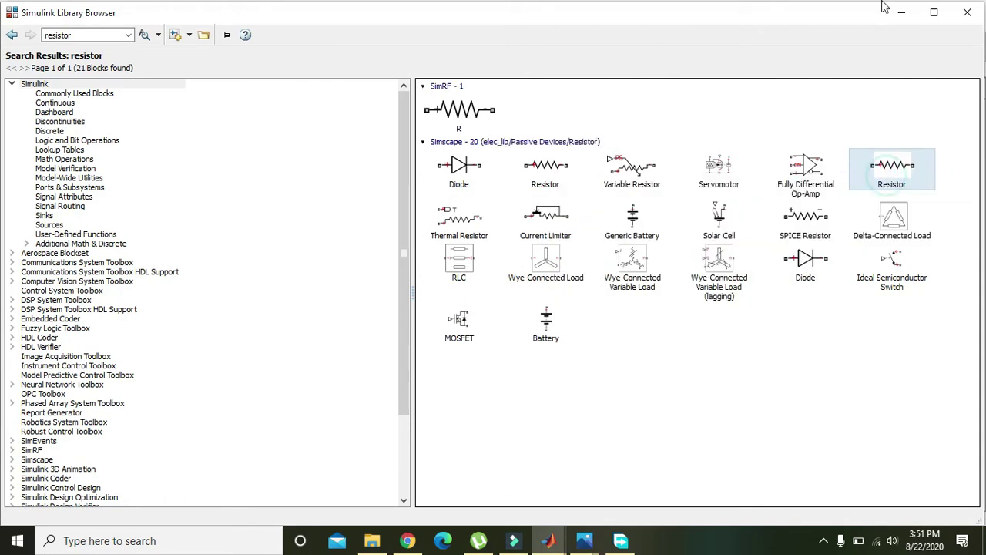
{"action": "left_click", "coordinate": [900, 11]}
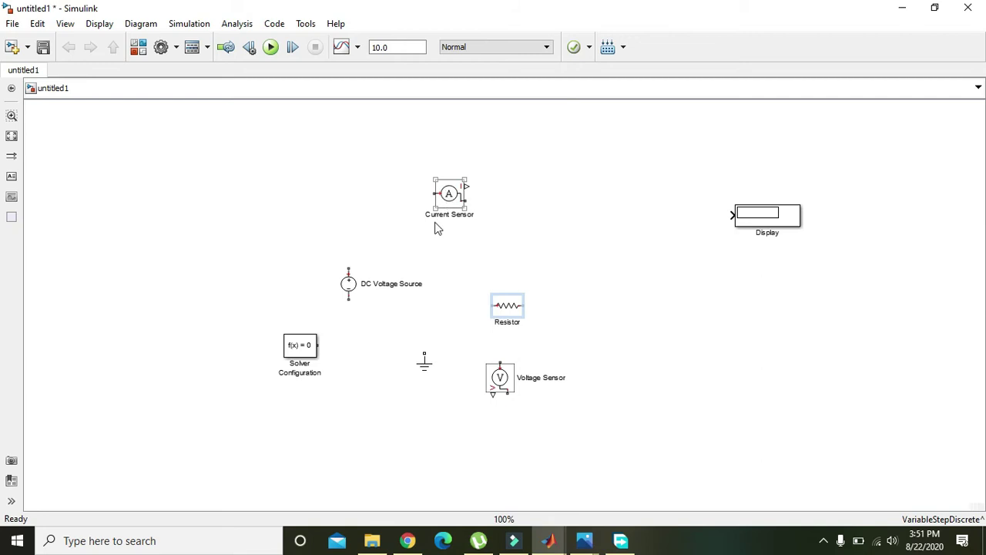
- Move the DC Voltage Source further left and zoom in on the diagram
{"action": "left_click", "coordinate": [350, 289]}
{"action": "left_click_drag", "start_coordinate": [351, 289], "coordinate": [253, 289]}
{"action": "left_click", "coordinate": [313, 109]}
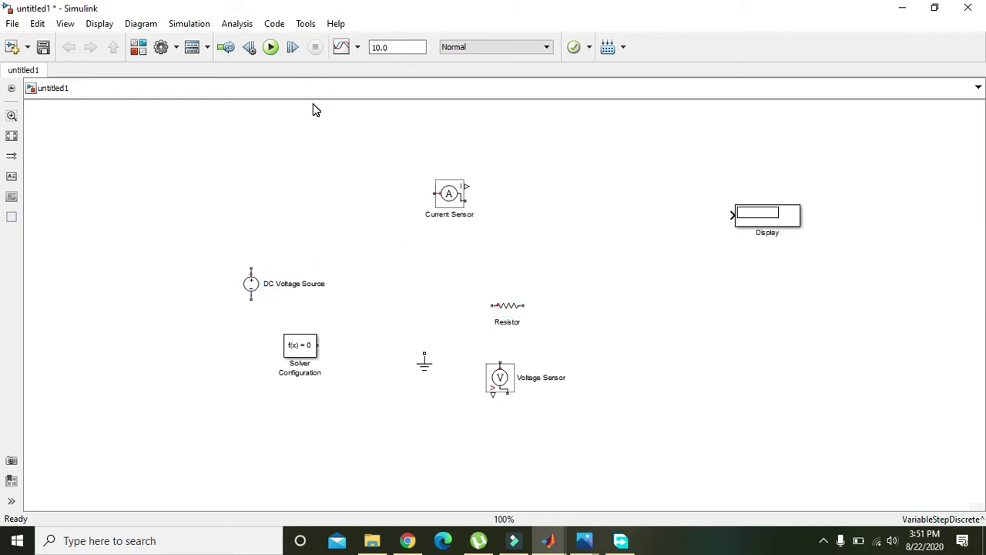
{"action": "left_click", "coordinate": [66, 25]}
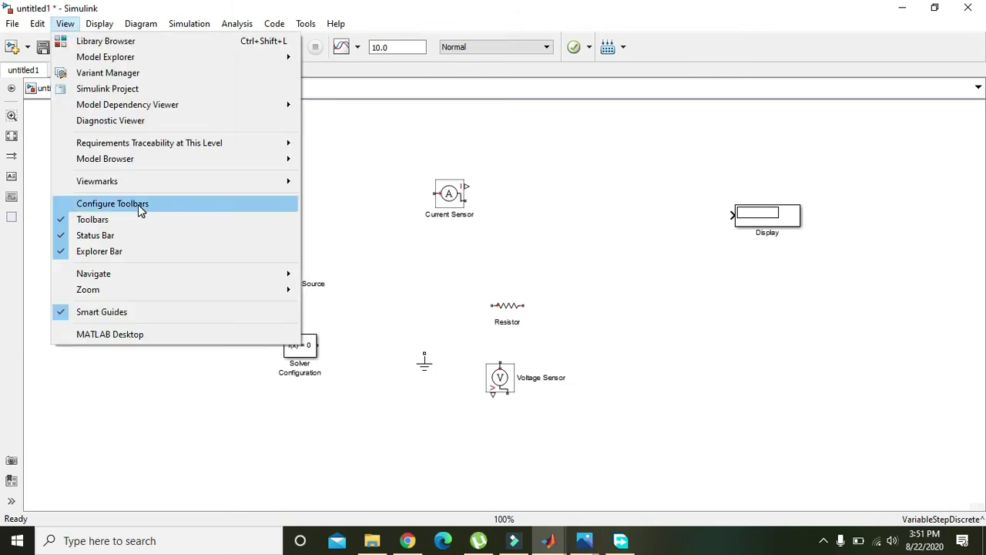
{"action": "mouse_move", "coordinate": [160, 290]}
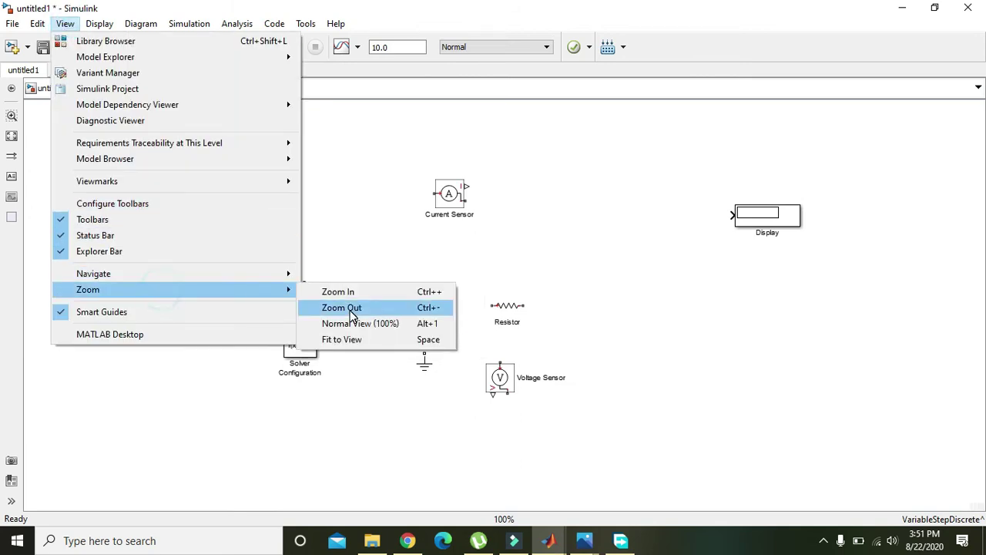
{"action": "left_click", "coordinate": [347, 295]}
{"action": "left_click", "coordinate": [188, 279]}
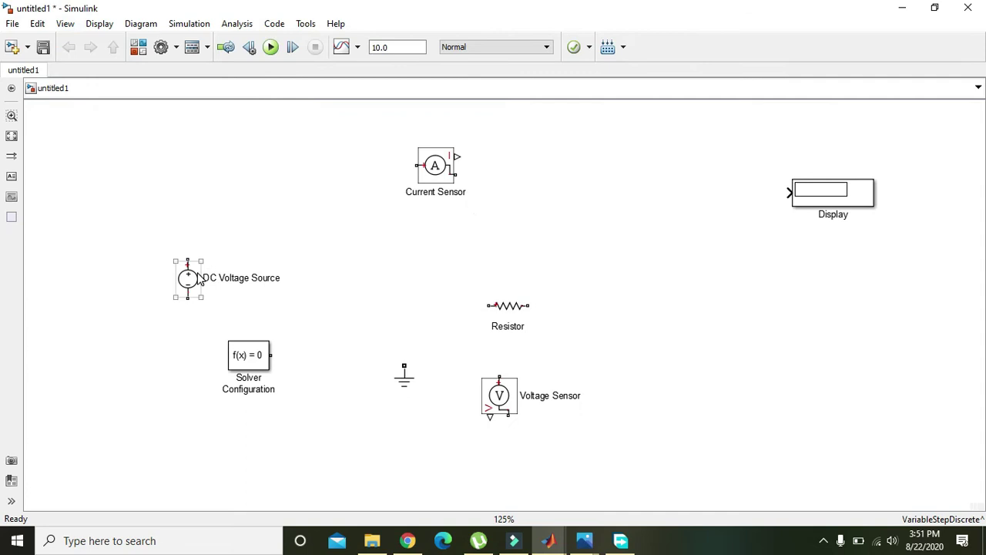
{"action": "left_click_drag", "start_coordinate": [191, 281], "coordinate": [192, 273]}
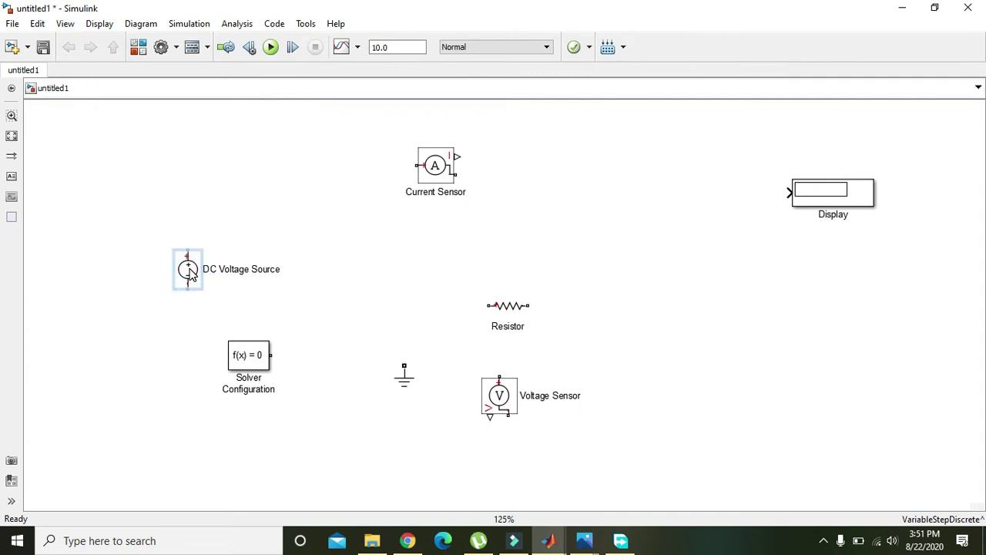
- Rotate the Resistor clockwise to vertical and line it up beside the DC Voltage Source
{"action": "left_click_drag", "start_coordinate": [509, 306], "coordinate": [365, 268]}
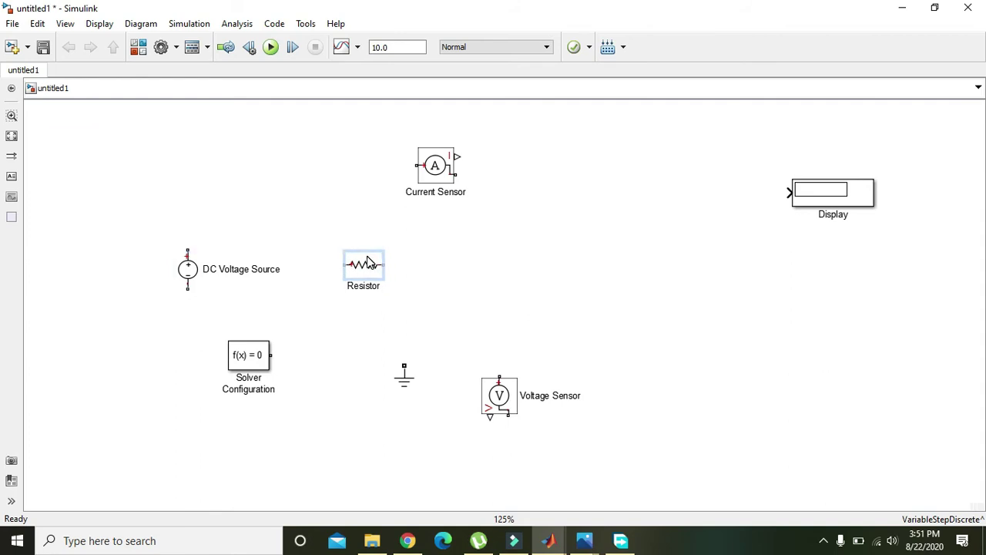
{"action": "right_click", "coordinate": [365, 267]}
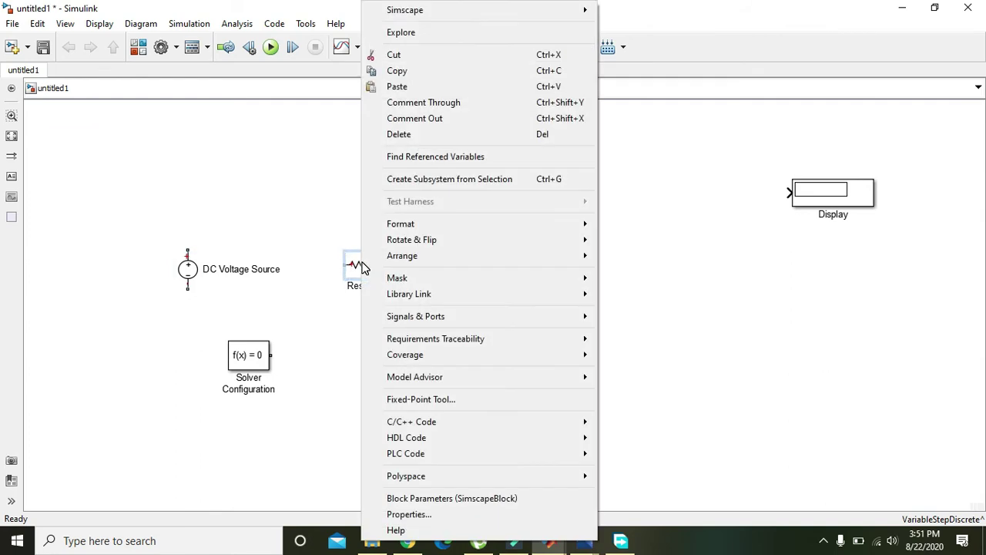
{"action": "mouse_move", "coordinate": [392, 279]}
{"action": "mouse_move", "coordinate": [426, 245]}
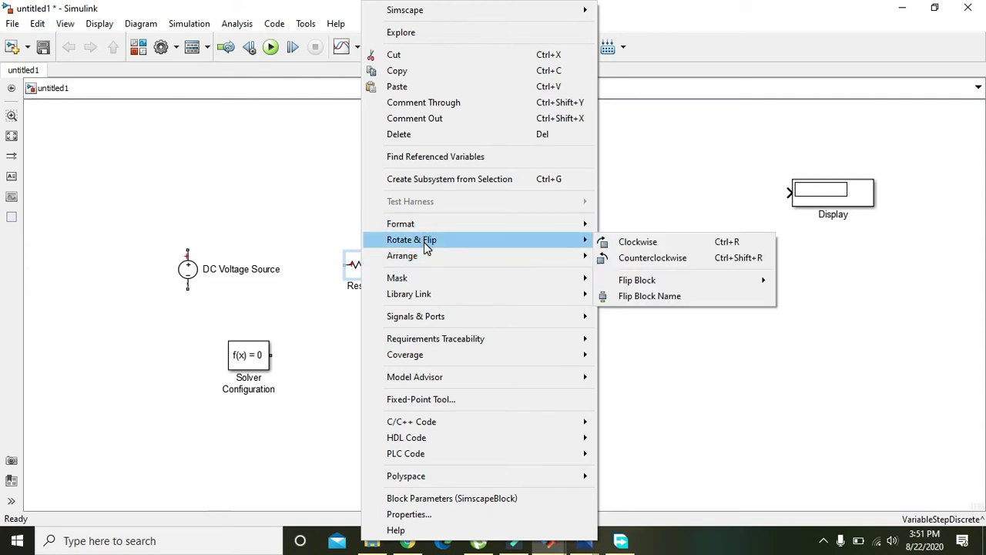
{"action": "left_click", "coordinate": [661, 242]}
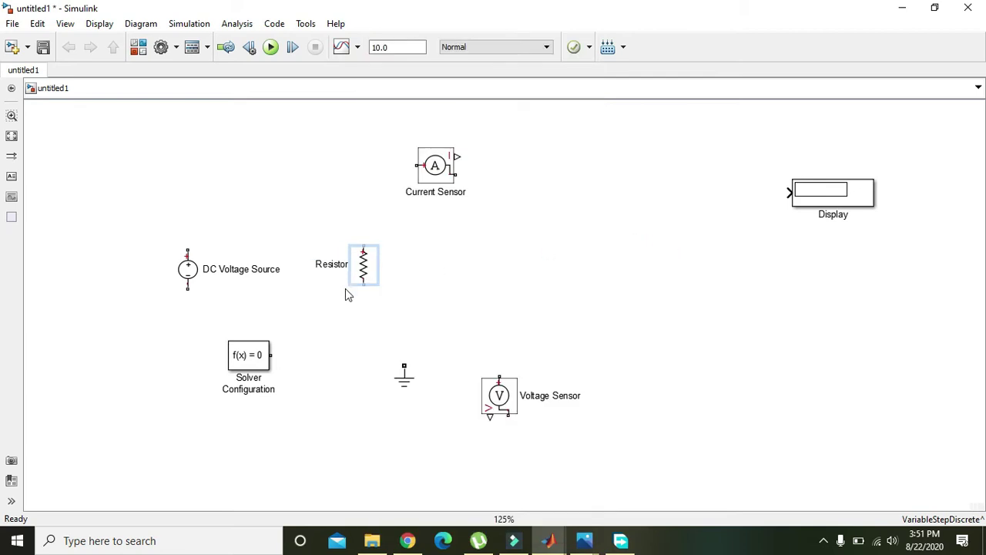
{"action": "mouse_move", "coordinate": [366, 266]}
{"action": "left_mouse_down"}
{"action": "mouse_move", "coordinate": [346, 181]}
{"action": "mouse_move", "coordinate": [272, 135]}
{"action": "mouse_move", "coordinate": [178, 159]}
{"action": "left_mouse_up"}
- Wire the source's top terminal to the Resistor and its bottom terminal to Solver Configuration
{"action": "left_click", "coordinate": [480, 315]}
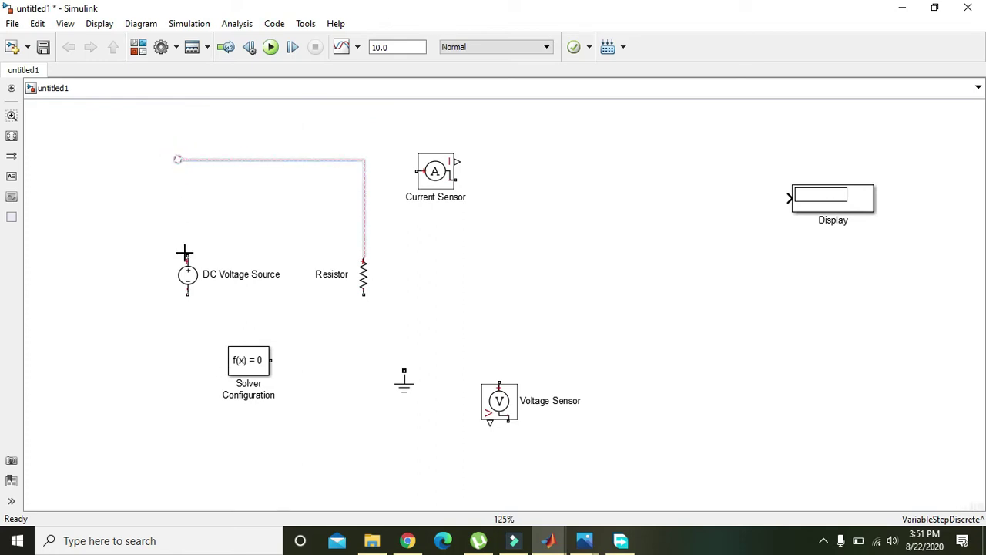
{"action": "left_click_drag", "start_coordinate": [188, 256], "coordinate": [184, 169]}
{"action": "left_click_drag", "start_coordinate": [176, 163], "coordinate": [178, 162]}
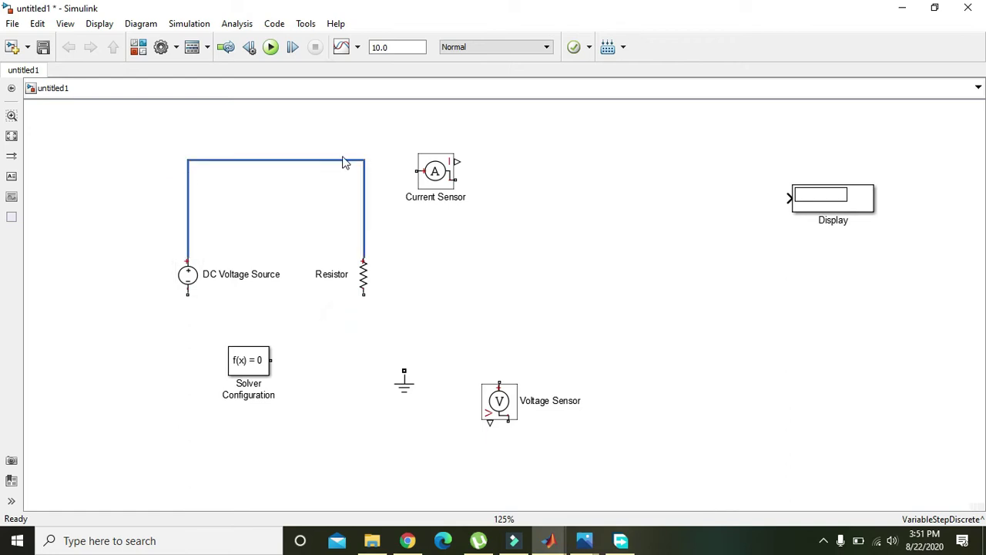
{"action": "left_click_drag", "start_coordinate": [257, 363], "coordinate": [118, 312]}
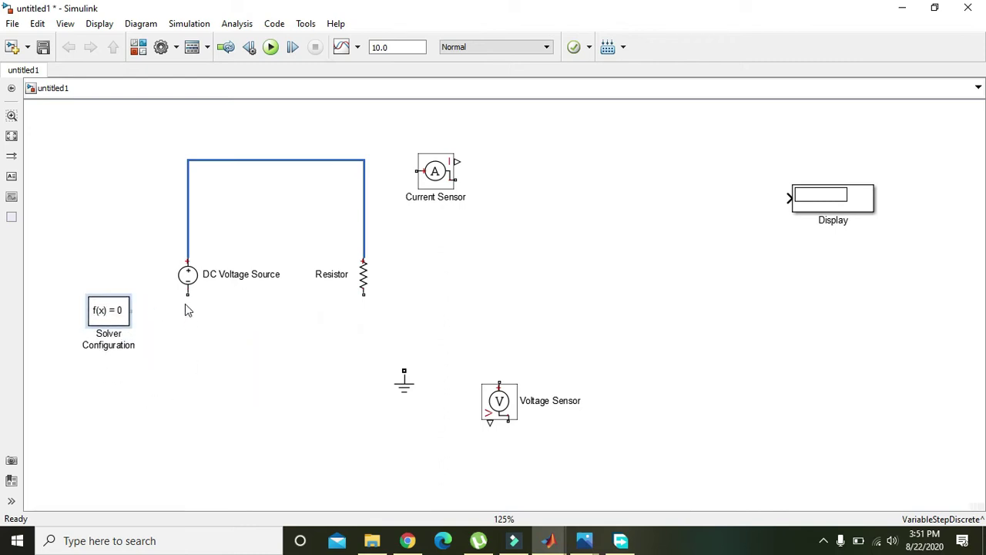
{"action": "mouse_move", "coordinate": [187, 296]}
{"action": "left_mouse_down"}
{"action": "mouse_move", "coordinate": [154, 313]}
{"action": "mouse_move", "coordinate": [133, 310]}
{"action": "left_mouse_up"}
- Place the ground block beneath the source, trial-wire it, and move the Current Sensor right
{"action": "left_click_drag", "start_coordinate": [398, 372], "coordinate": [189, 309]}
{"action": "left_click", "coordinate": [220, 388]}
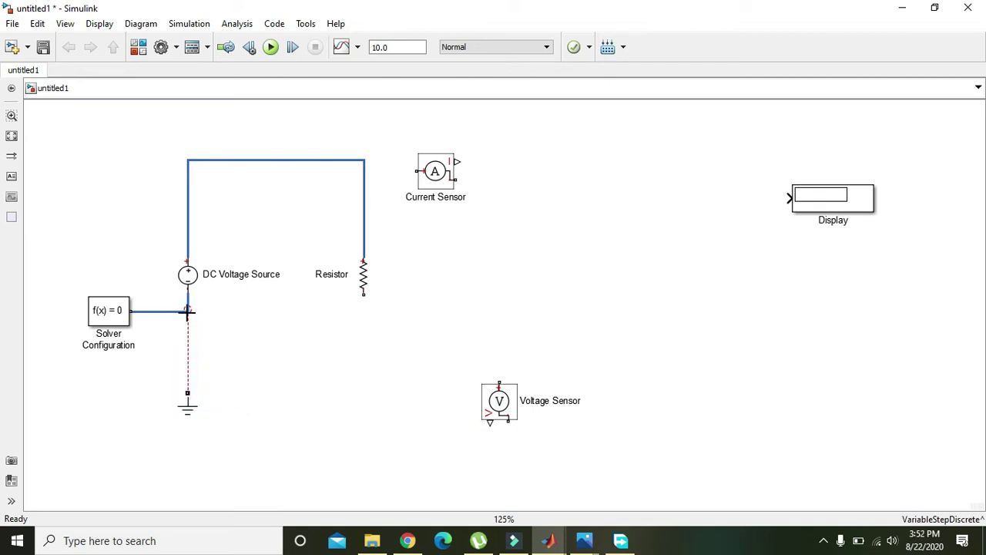
{"action": "left_click", "coordinate": [217, 328]}
{"action": "left_click_drag", "start_coordinate": [194, 337], "coordinate": [187, 295]}
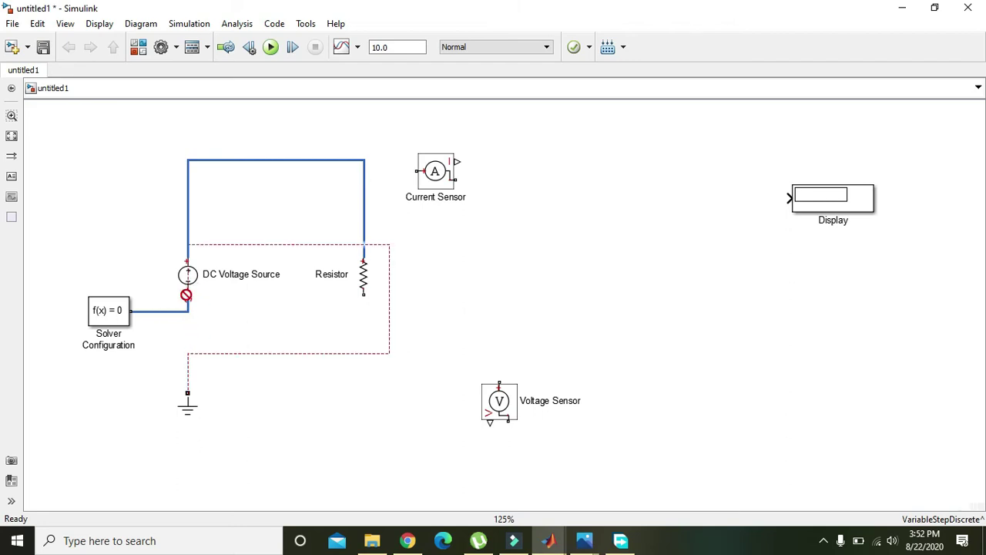
{"action": "left_click_drag", "start_coordinate": [229, 248], "coordinate": [228, 257]}
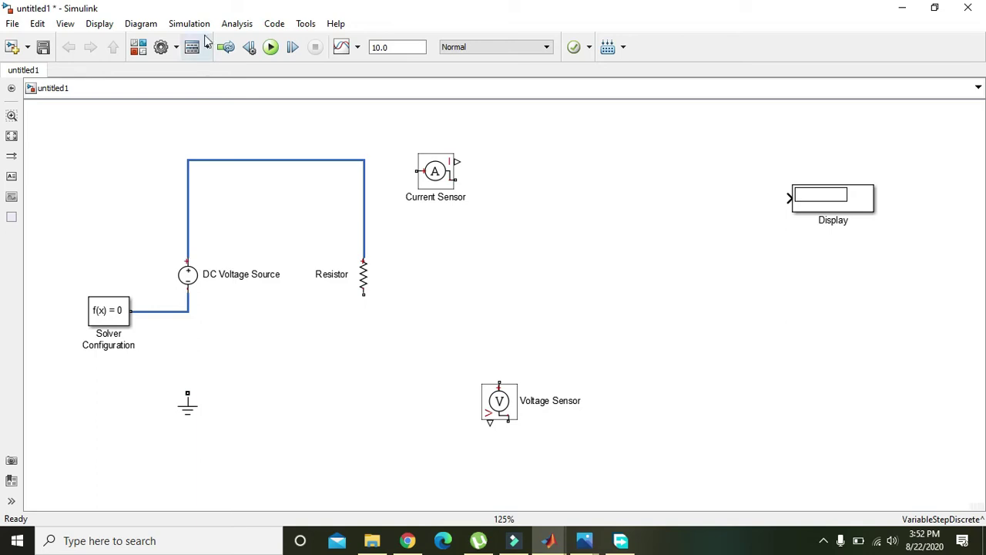
{"action": "left_click", "coordinate": [439, 172]}
{"action": "left_click_drag", "start_coordinate": [439, 173], "coordinate": [617, 200]}
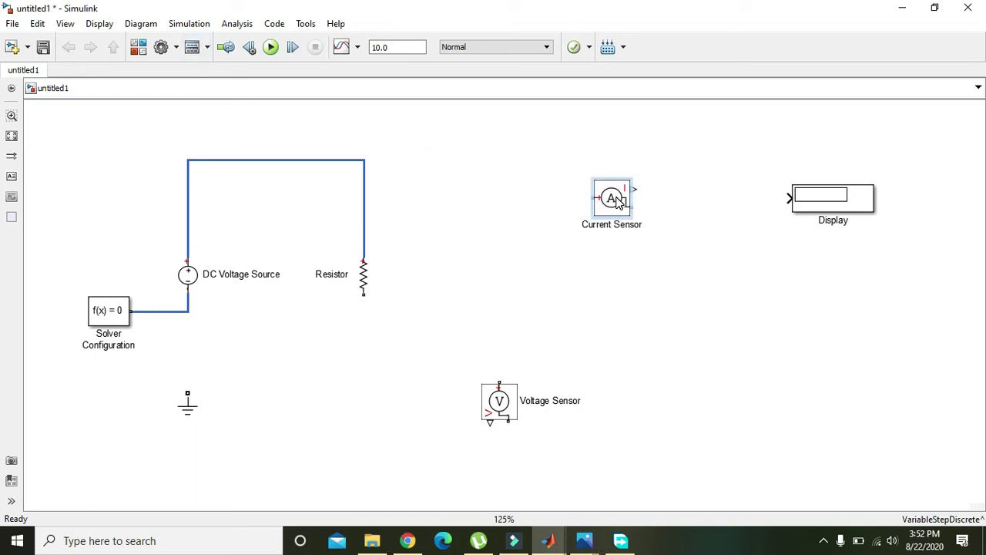
{"action": "left_click_drag", "start_coordinate": [193, 406], "coordinate": [190, 407]}
- Delete the Solver Configuration wire and the trial ground-to-source wire
{"action": "left_click", "coordinate": [172, 312]}
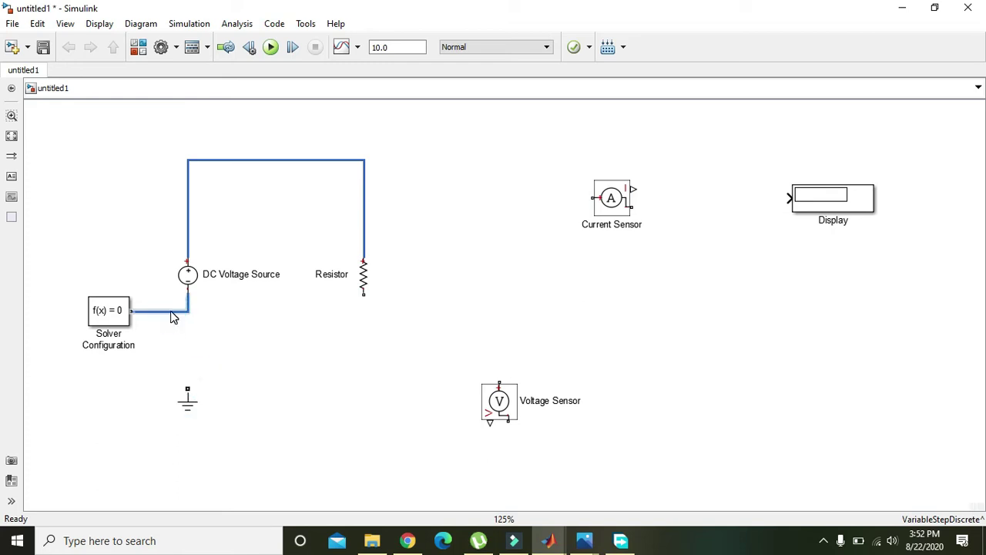
{"action": "key", "text": "Delete"}
{"action": "left_click", "coordinate": [187, 383]}
{"action": "left_click", "coordinate": [192, 397]}
{"action": "left_click_drag", "start_coordinate": [188, 388], "coordinate": [187, 297]}
{"action": "left_click", "coordinate": [260, 246]}
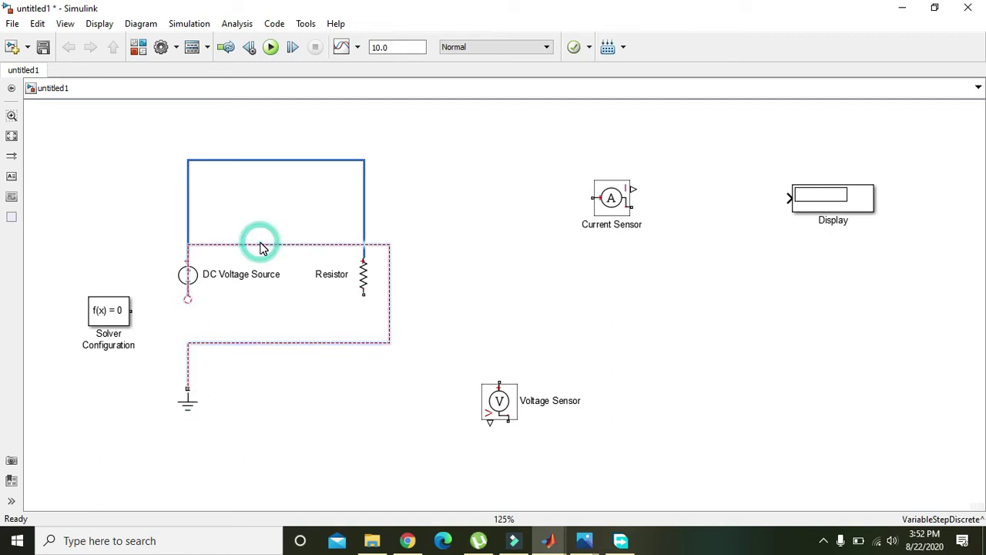
{"action": "key", "text": "Delete"}
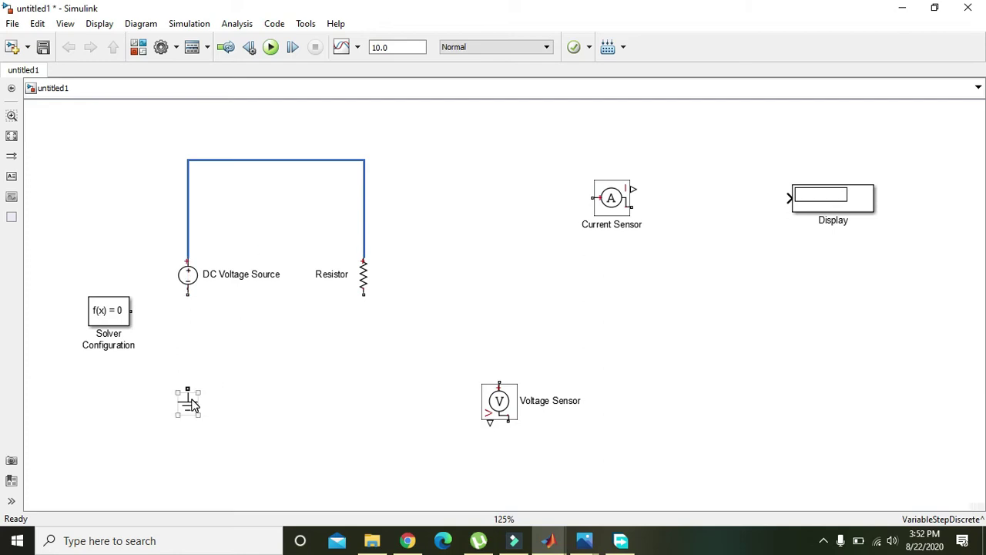
- Cut the ground block out of the diagram
{"action": "right_click", "coordinate": [190, 400]}
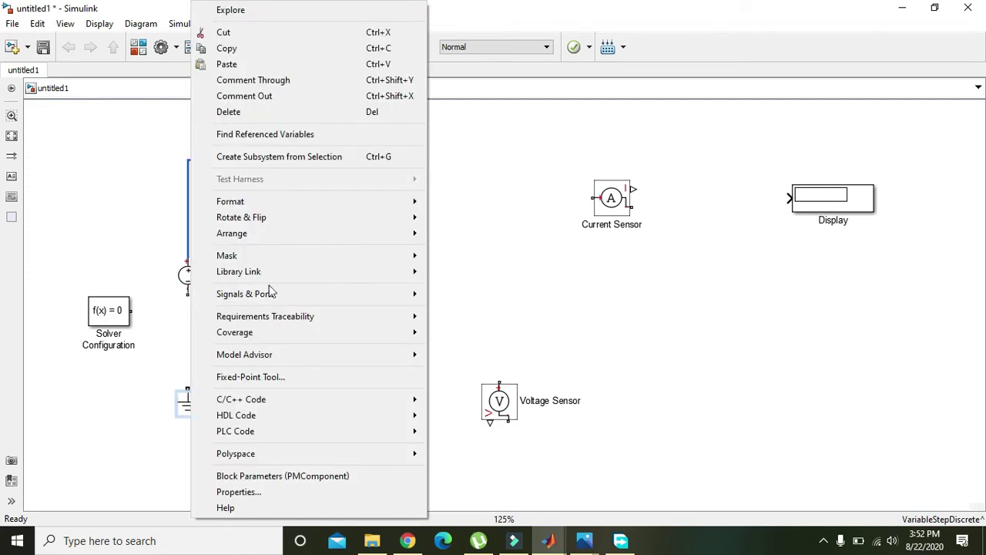
{"action": "left_click", "coordinate": [238, 35]}
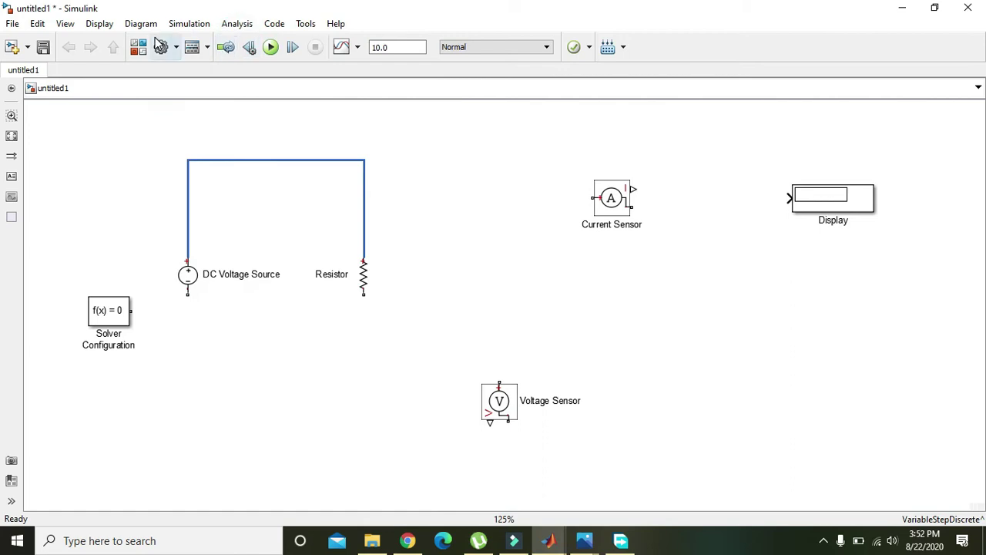
{"action": "left_click", "coordinate": [100, 24]}
{"action": "mouse_move", "coordinate": [63, 25]}
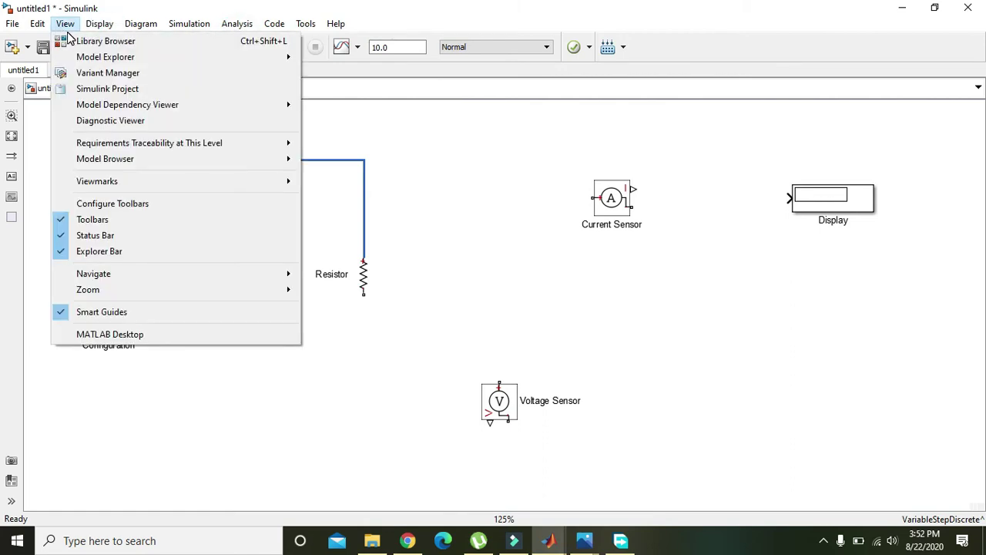
- Search 'grou' and add the Electrical Reference block to untitled1
{"action": "left_click", "coordinate": [74, 41]}
{"action": "double_click", "coordinate": [98, 32]}
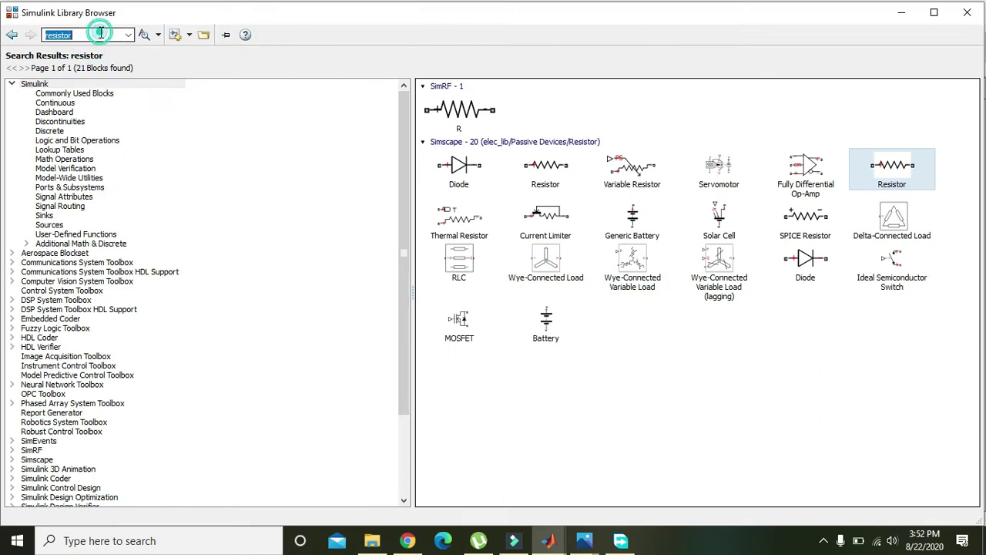
{"action": "type", "text": "ground"}
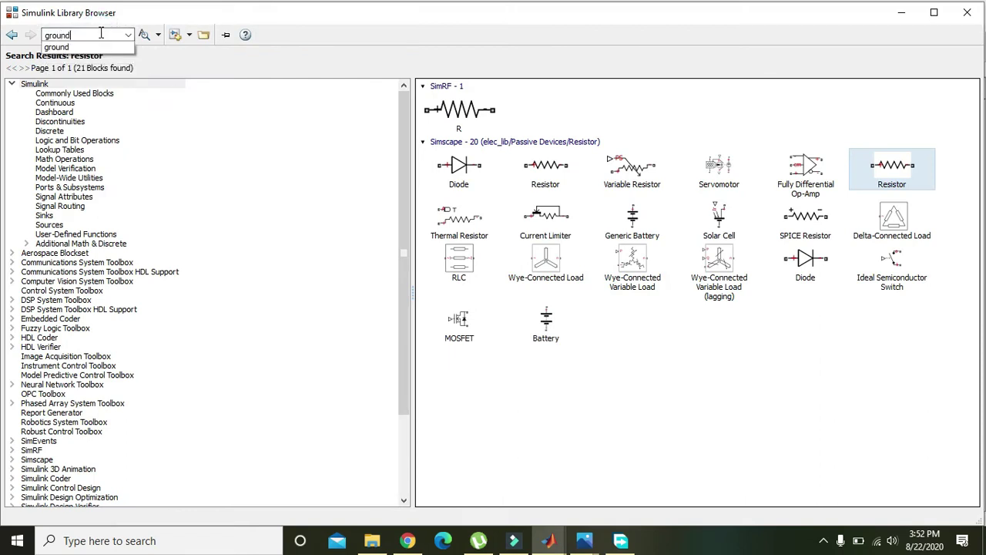
{"action": "key", "text": "Return"}
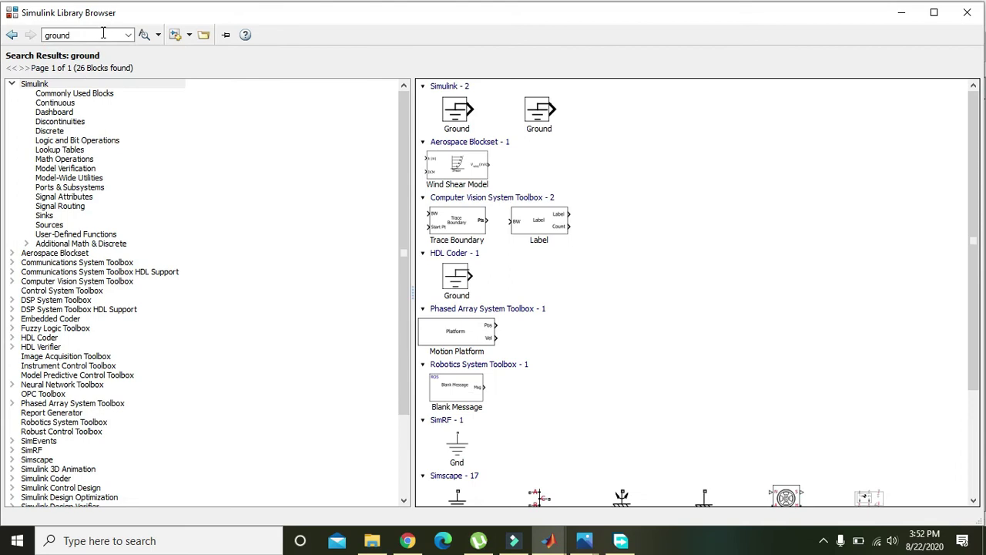
{"action": "scroll", "coordinate": [973, 159], "scroll_direction": "down", "scroll_amount": 5}
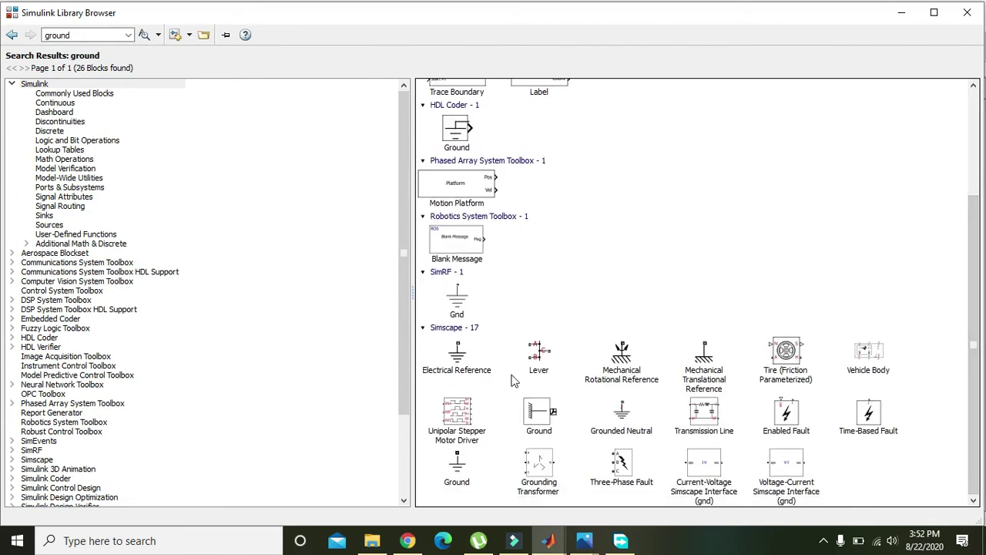
{"action": "right_click", "coordinate": [456, 355]}
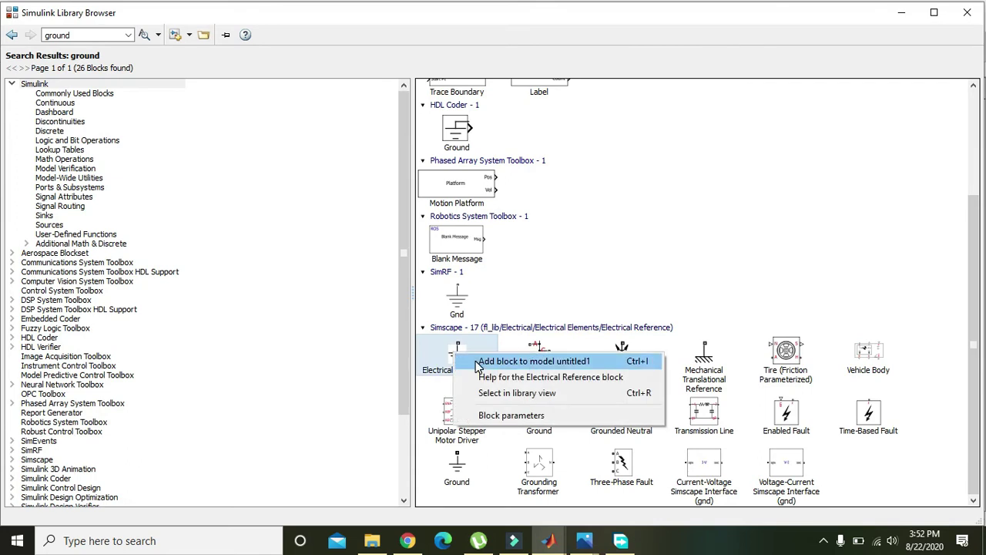
{"action": "left_click", "coordinate": [478, 362]}
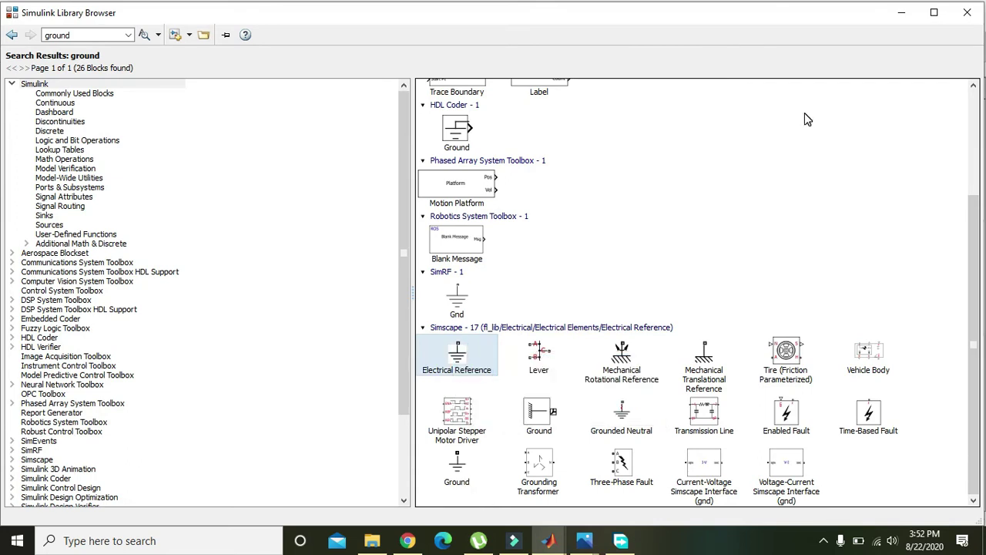
{"action": "left_click", "coordinate": [902, 13]}
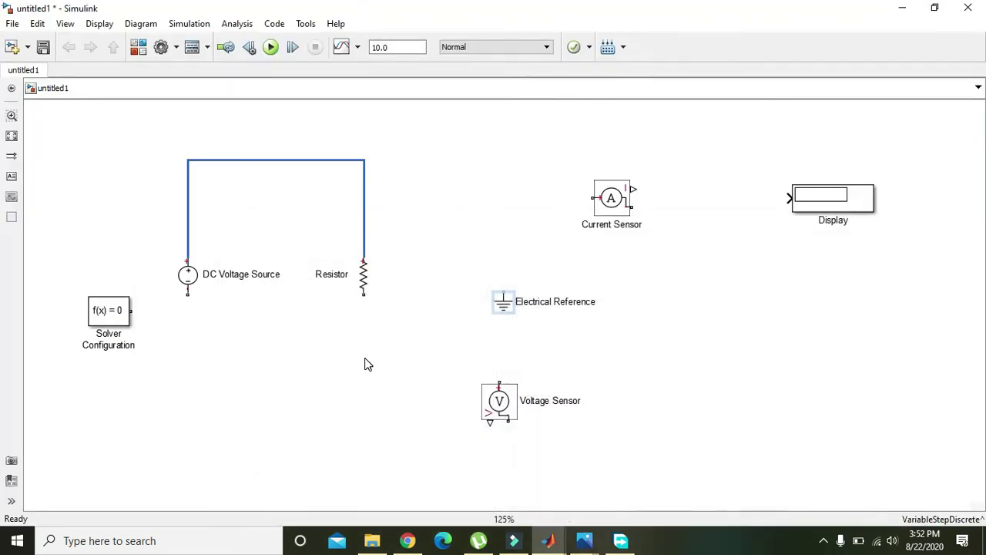
- Place Electrical Reference beneath the DC source and move the Voltage Sensor up near the Current Sensor
{"action": "mouse_move", "coordinate": [508, 308]}
{"action": "left_mouse_down"}
{"action": "mouse_move", "coordinate": [229, 395]}
{"action": "mouse_move", "coordinate": [183, 398]}
{"action": "mouse_move", "coordinate": [187, 409]}
{"action": "mouse_move", "coordinate": [187, 297]}
{"action": "mouse_move", "coordinate": [145, 310]}
{"action": "mouse_move", "coordinate": [186, 313]}
{"action": "left_mouse_up"}
{"action": "left_click", "coordinate": [236, 349]}
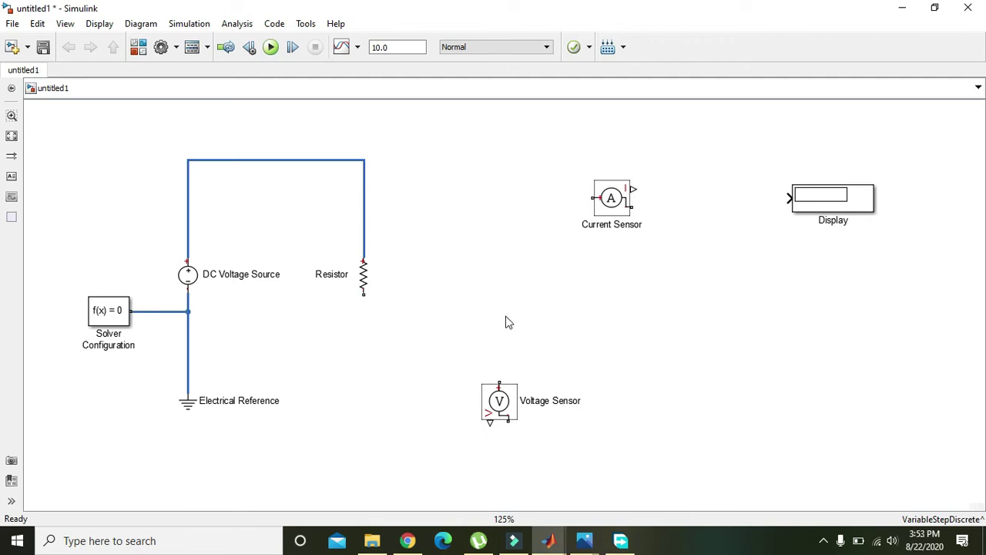
{"action": "left_click_drag", "start_coordinate": [507, 419], "coordinate": [505, 284]}
{"action": "left_click", "coordinate": [503, 207]}
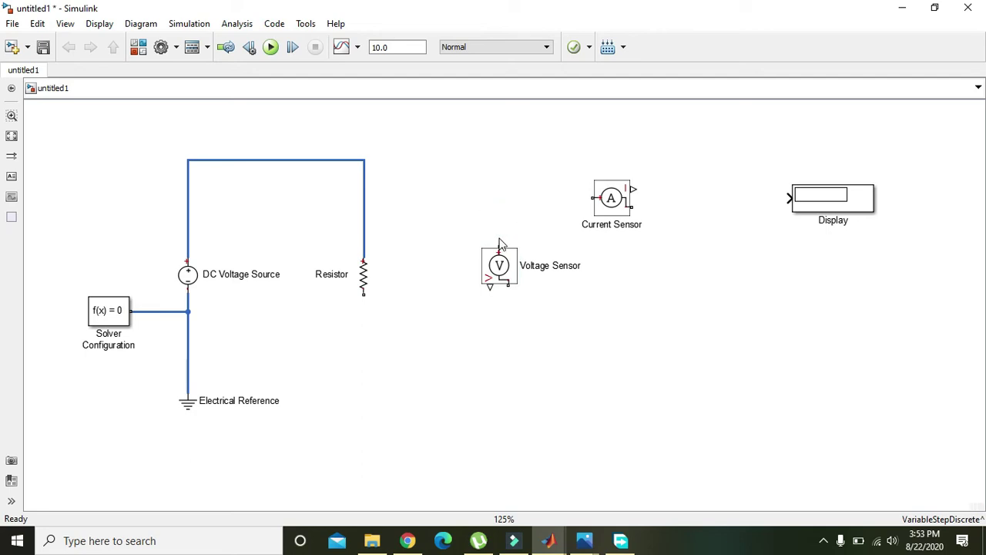
- Wire the Voltage Sensor's ports across the Resistor and route the bottom wire to Electrical Reference
{"action": "left_click_drag", "start_coordinate": [499, 246], "coordinate": [365, 231]}
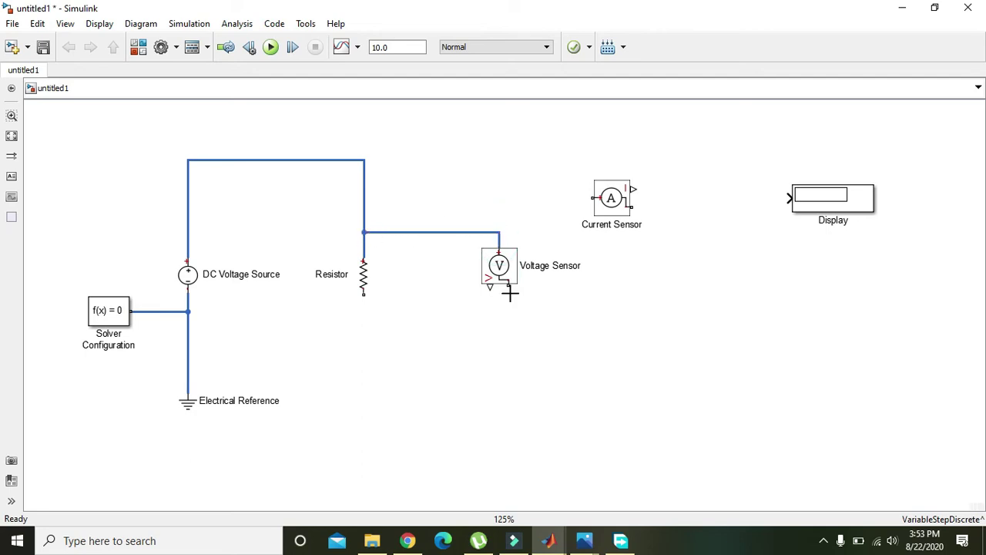
{"action": "left_click_drag", "start_coordinate": [509, 288], "coordinate": [364, 295]}
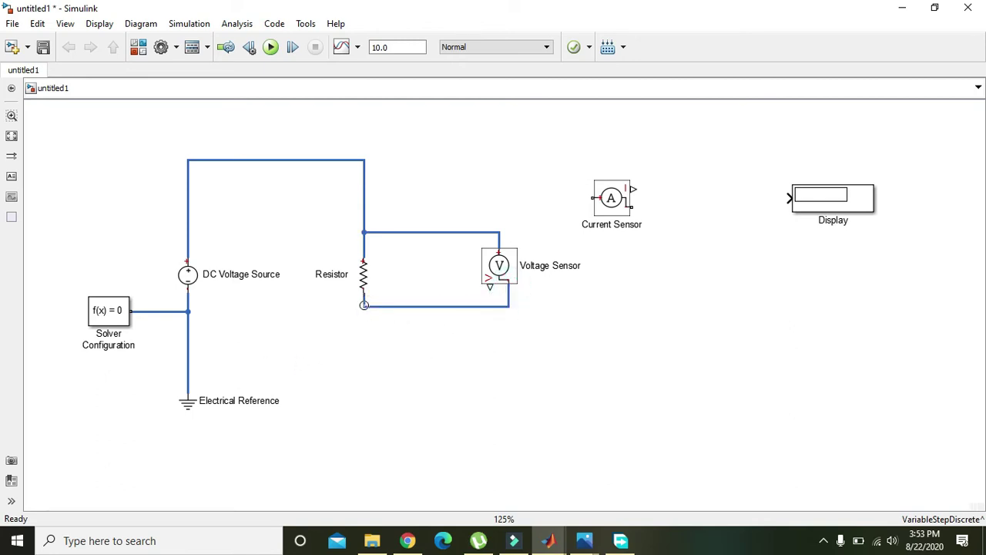
{"action": "left_click", "coordinate": [364, 305]}
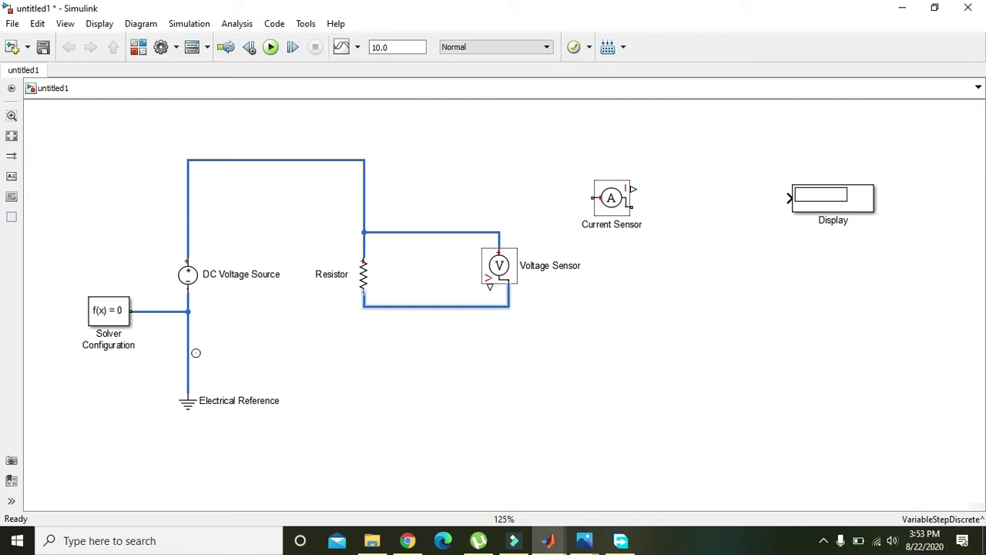
{"action": "mouse_move", "coordinate": [188, 355]}
{"action": "left_mouse_down"}
{"action": "mouse_move", "coordinate": [243, 361]}
{"action": "mouse_move", "coordinate": [188, 359]}
{"action": "left_mouse_up"}
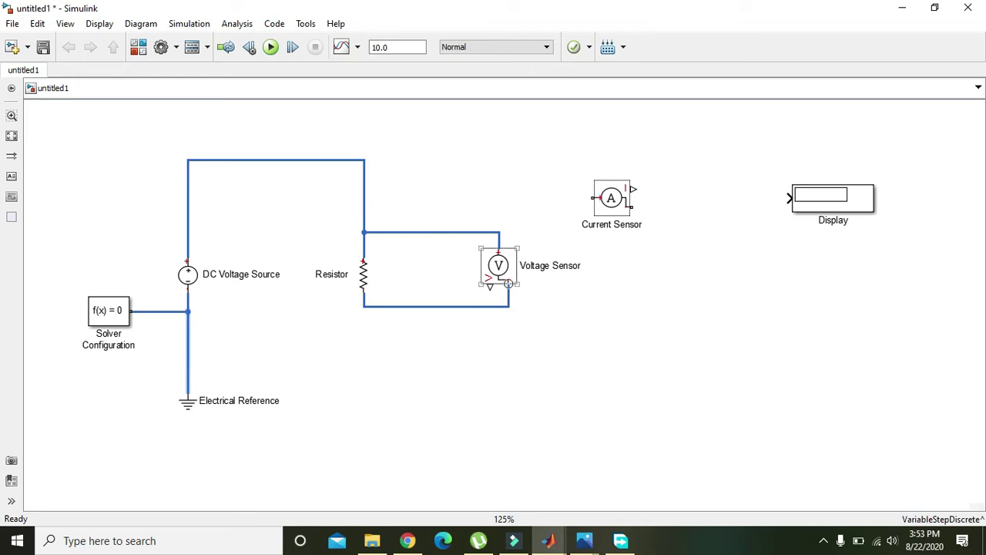
{"action": "left_click_drag", "start_coordinate": [505, 305], "coordinate": [500, 370]}
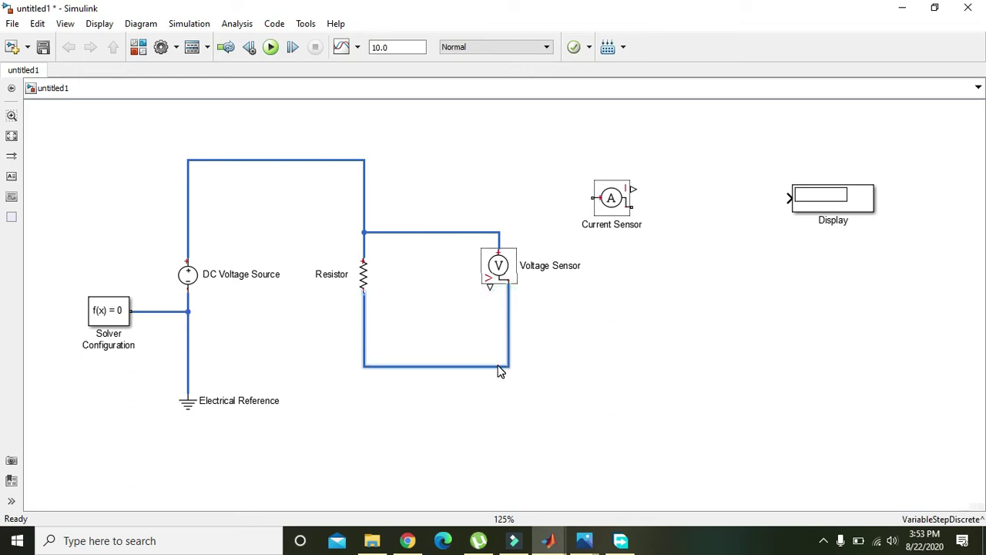
{"action": "left_click", "coordinate": [188, 336]}
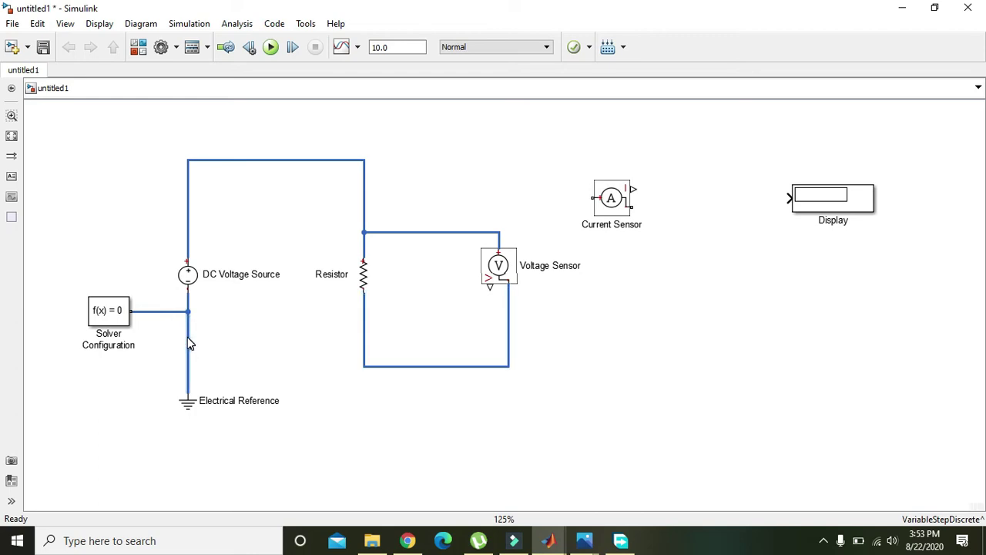
- Shift Electrical Reference down and to the right
{"action": "left_click_drag", "start_coordinate": [188, 407], "coordinate": [213, 432]}
{"action": "left_click", "coordinate": [382, 334]}
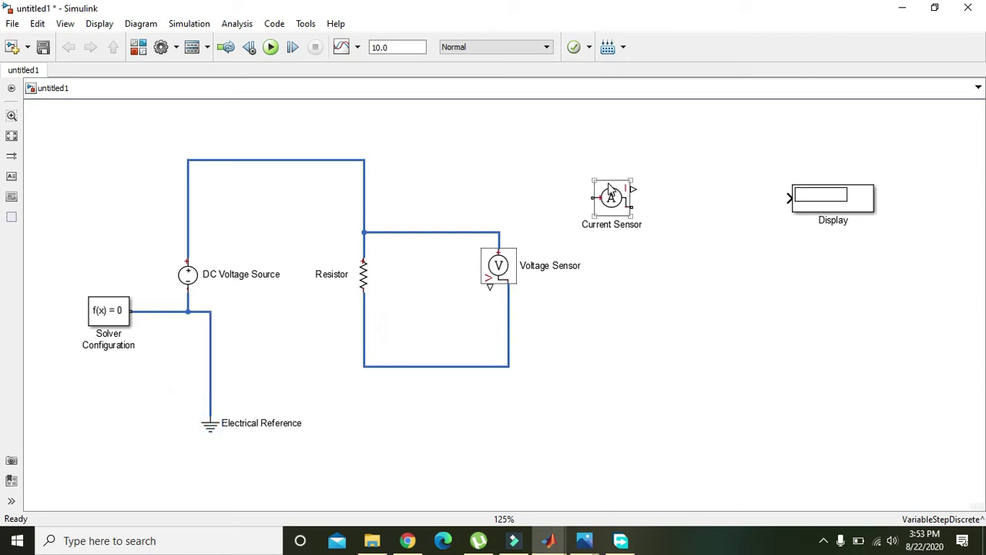
{"action": "left_click", "coordinate": [799, 202]}
- Drag the Display block down and left so it sits right of the Voltage Sensor
{"action": "mouse_move", "coordinate": [826, 205]}
{"action": "left_mouse_down"}
{"action": "mouse_move", "coordinate": [811, 242]}
{"action": "mouse_move", "coordinate": [678, 346]}
{"action": "mouse_move", "coordinate": [601, 343]}
{"action": "mouse_move", "coordinate": [498, 316]}
{"action": "mouse_move", "coordinate": [489, 288]}
{"action": "mouse_move", "coordinate": [610, 353]}
{"action": "mouse_move", "coordinate": [745, 348]}
{"action": "left_mouse_up"}
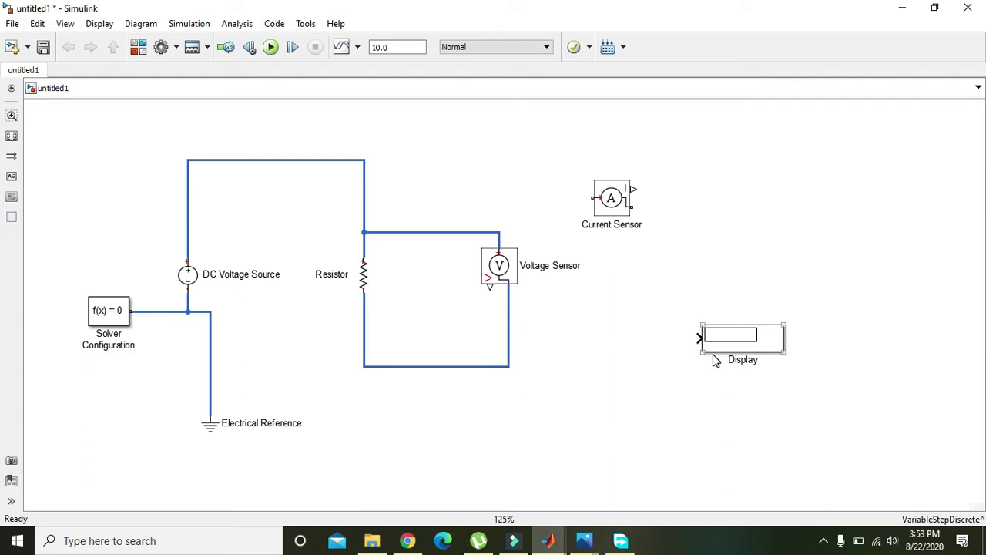
- Delete the Electrical Reference wire and reroute the Solver wire to the Resistor's lower node
{"action": "right_click", "coordinate": [211, 333]}
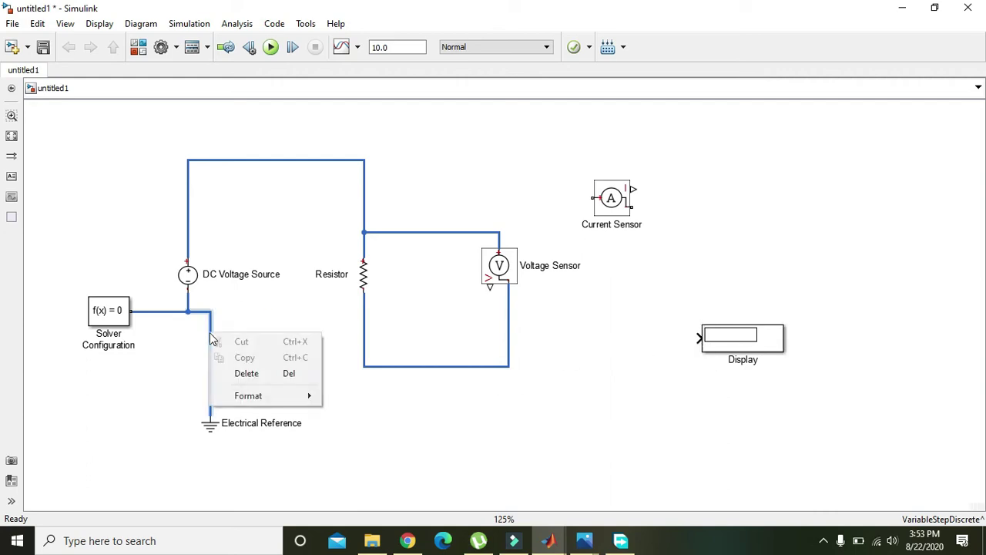
{"action": "left_click", "coordinate": [248, 375]}
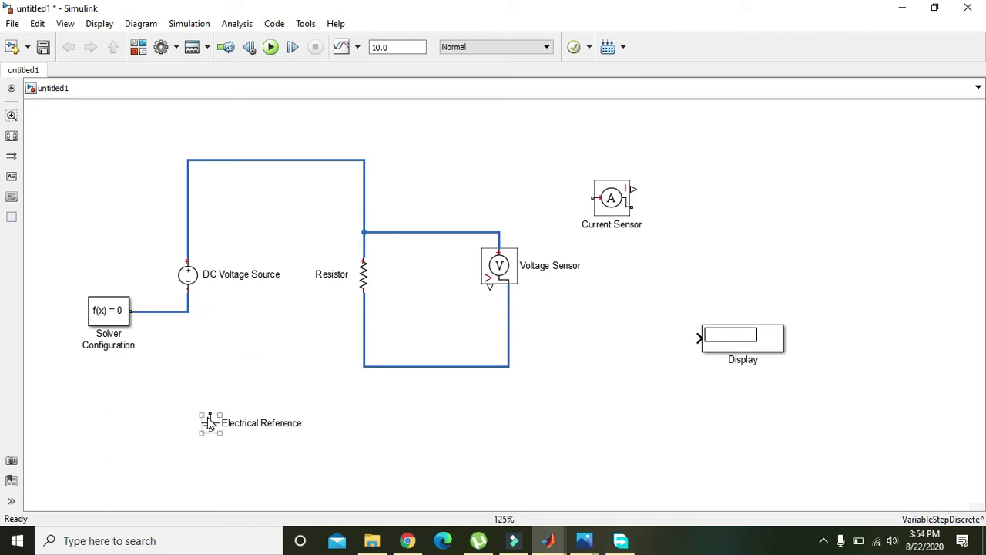
{"action": "left_click", "coordinate": [187, 303]}
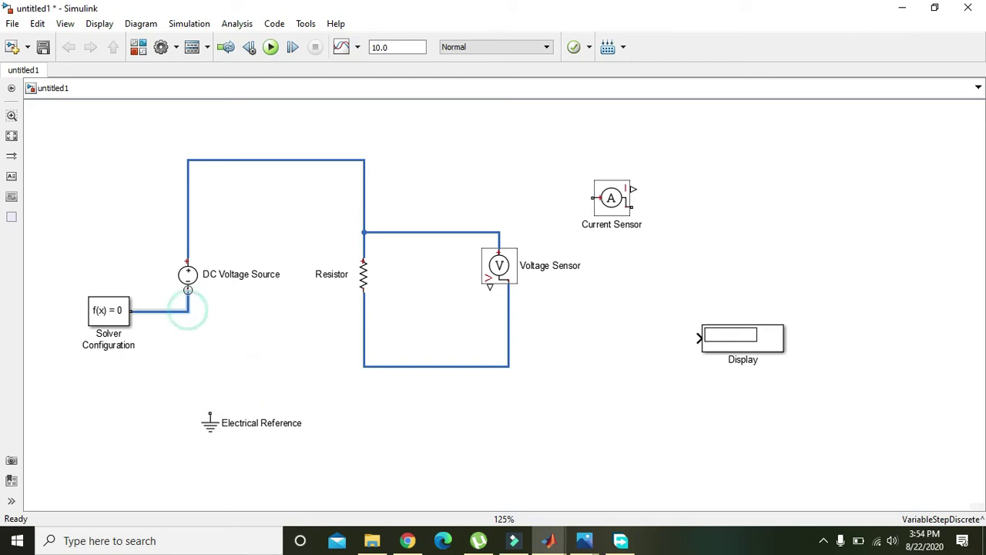
{"action": "left_click", "coordinate": [242, 296]}
{"action": "left_click", "coordinate": [189, 291]}
{"action": "left_click_drag", "start_coordinate": [188, 290], "coordinate": [366, 316]}
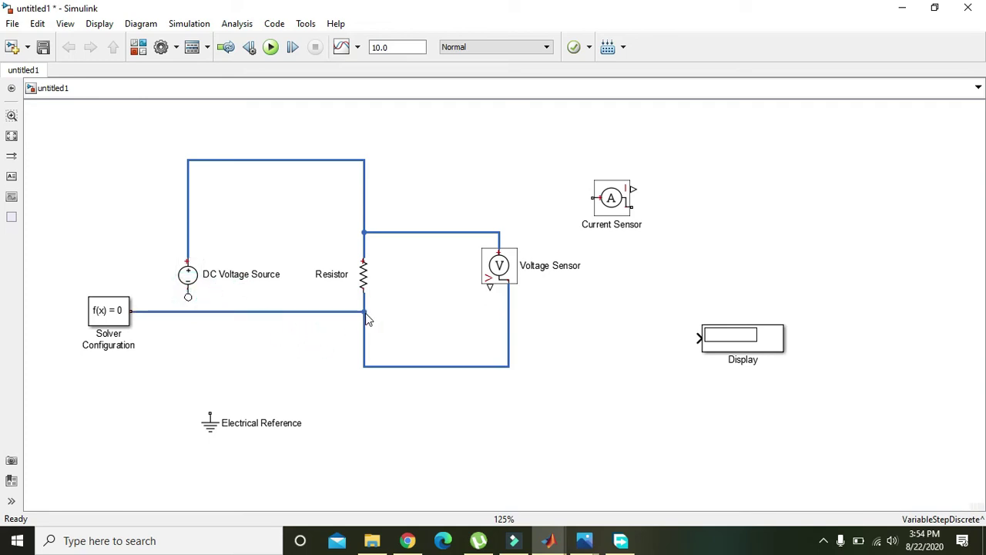
- Join the source's negative terminal and Electrical Reference to the common wire, then reposition both sensors
{"action": "left_click", "coordinate": [290, 312]}
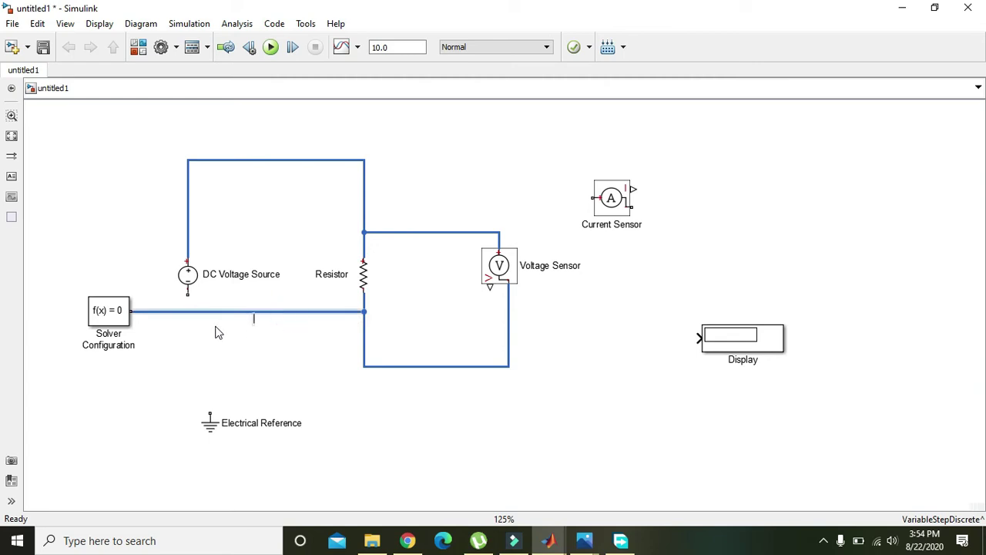
{"action": "left_click_drag", "start_coordinate": [186, 297], "coordinate": [189, 312]}
{"action": "left_click_drag", "start_coordinate": [210, 413], "coordinate": [188, 311]}
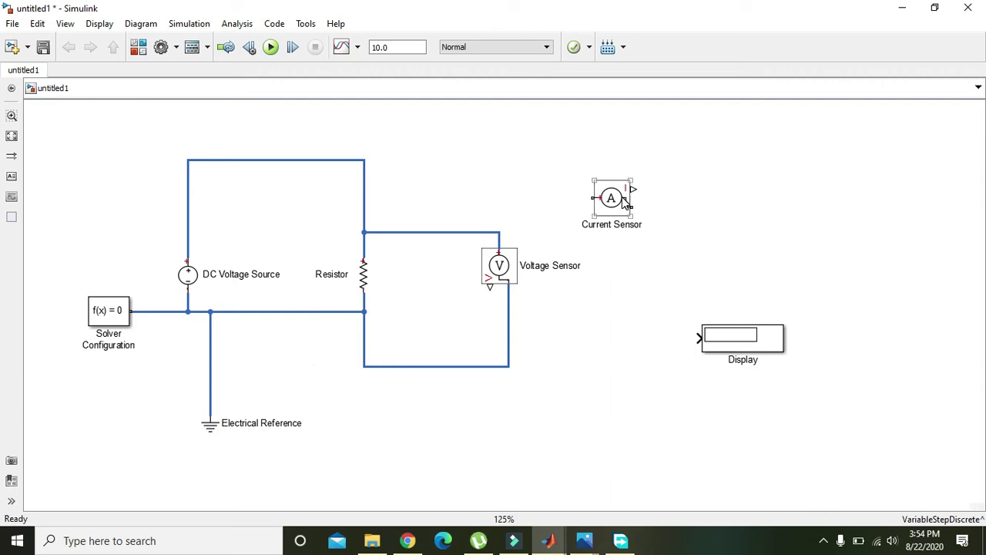
{"action": "left_click_drag", "start_coordinate": [611, 197], "coordinate": [287, 121]}
{"action": "left_click_drag", "start_coordinate": [518, 267], "coordinate": [524, 308]}
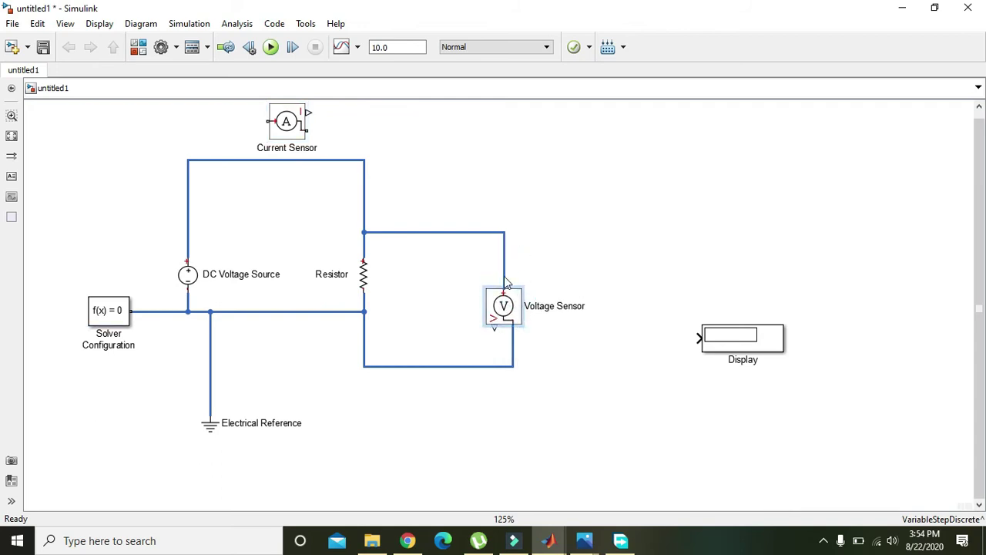
- Replace the top source-to-Resistor wire with the Current Sensor, connected to the source's positive terminal
{"action": "left_click", "coordinate": [290, 166]}
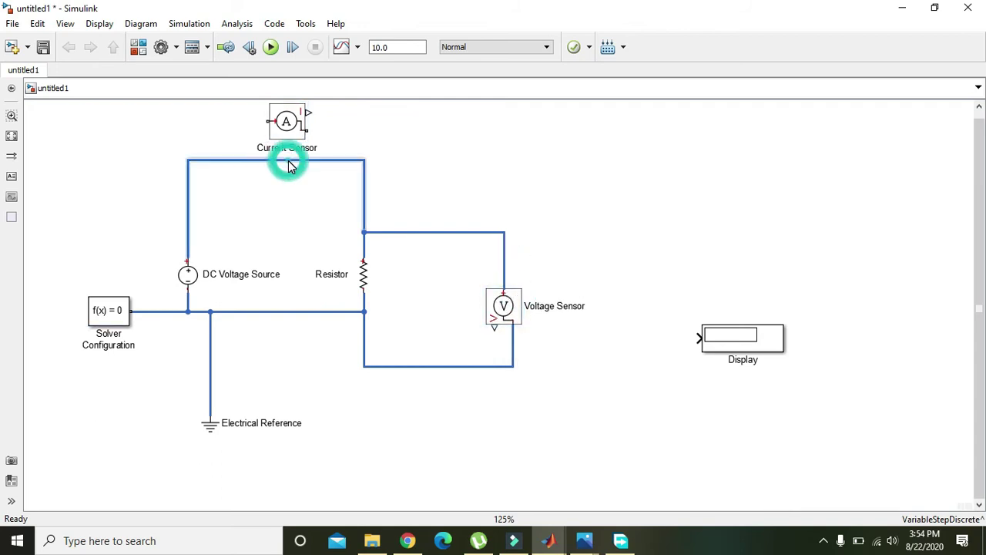
{"action": "right_click", "coordinate": [289, 166]}
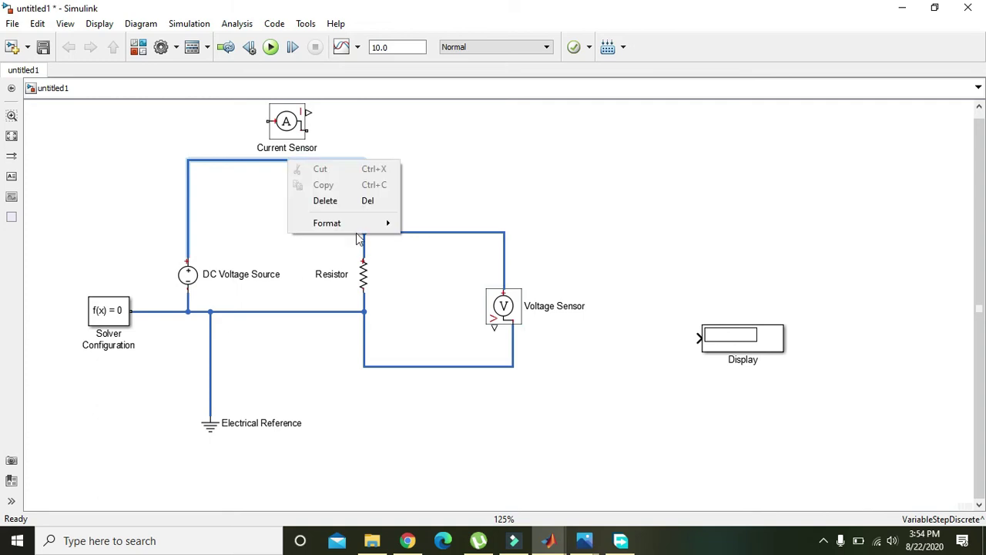
{"action": "left_click", "coordinate": [335, 201]}
{"action": "mouse_move", "coordinate": [284, 130]}
{"action": "left_mouse_down"}
{"action": "mouse_move", "coordinate": [274, 181]}
{"action": "mouse_move", "coordinate": [330, 192]}
{"action": "mouse_move", "coordinate": [364, 229]}
{"action": "left_mouse_up"}
{"action": "left_click", "coordinate": [383, 176]}
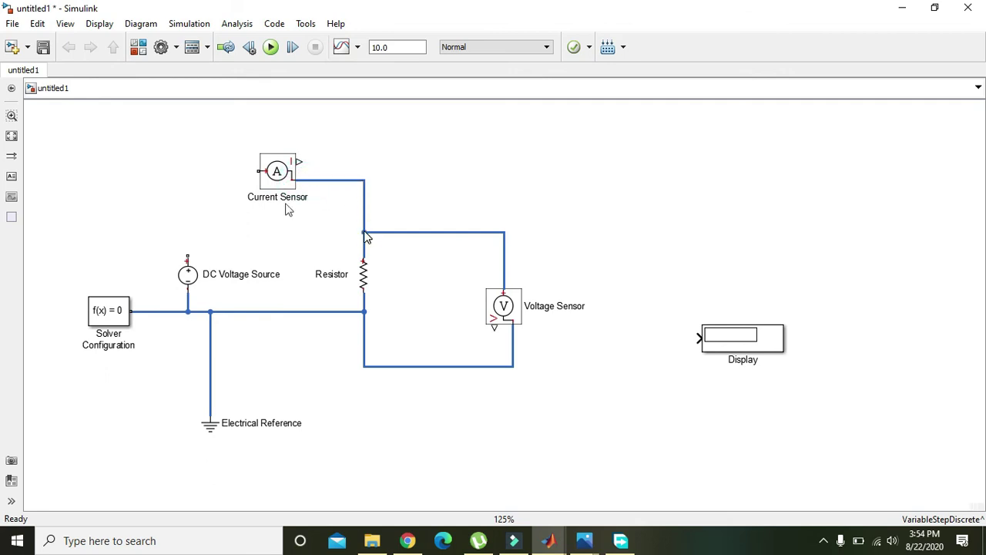
{"action": "left_click_drag", "start_coordinate": [256, 171], "coordinate": [188, 261]}
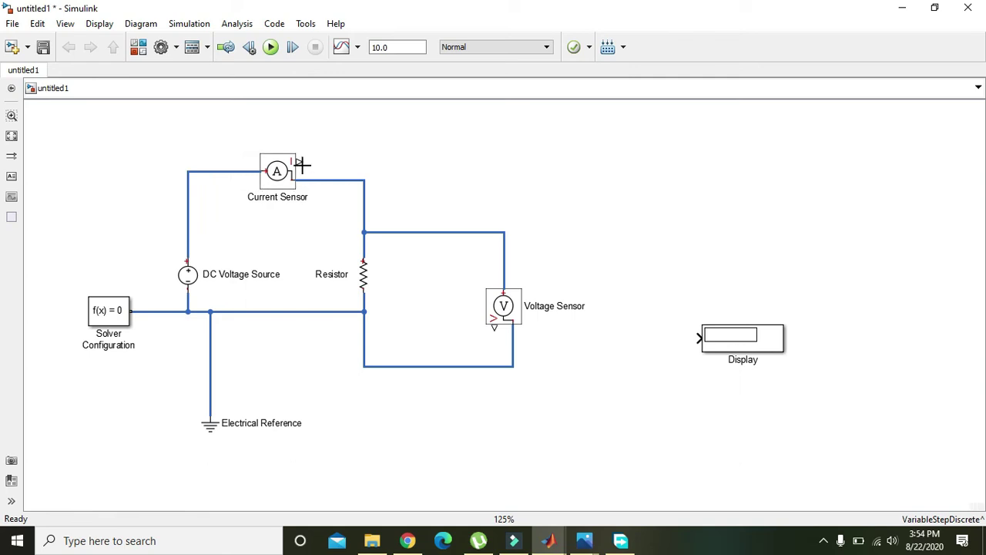
{"action": "left_click", "coordinate": [531, 214]}
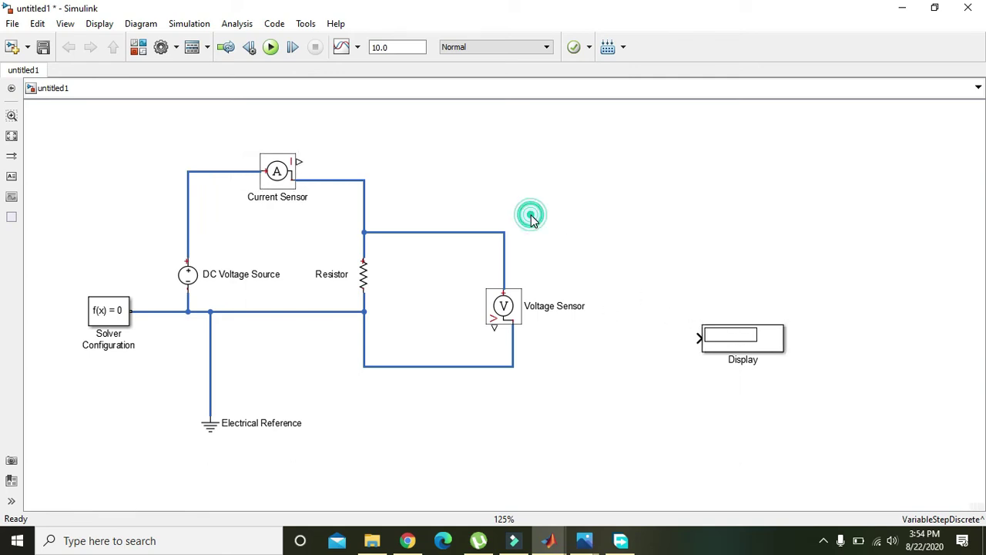
{"action": "left_click", "coordinate": [66, 25]}
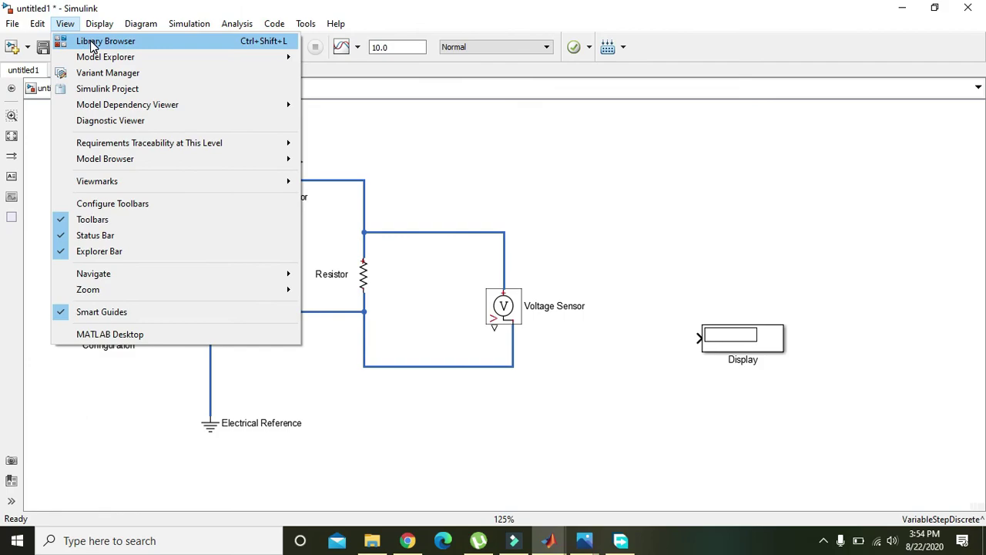
- Search the Library Browser for 'PS-S' and add the PS-Simulink Converter to the model
{"action": "left_click", "coordinate": [91, 42]}
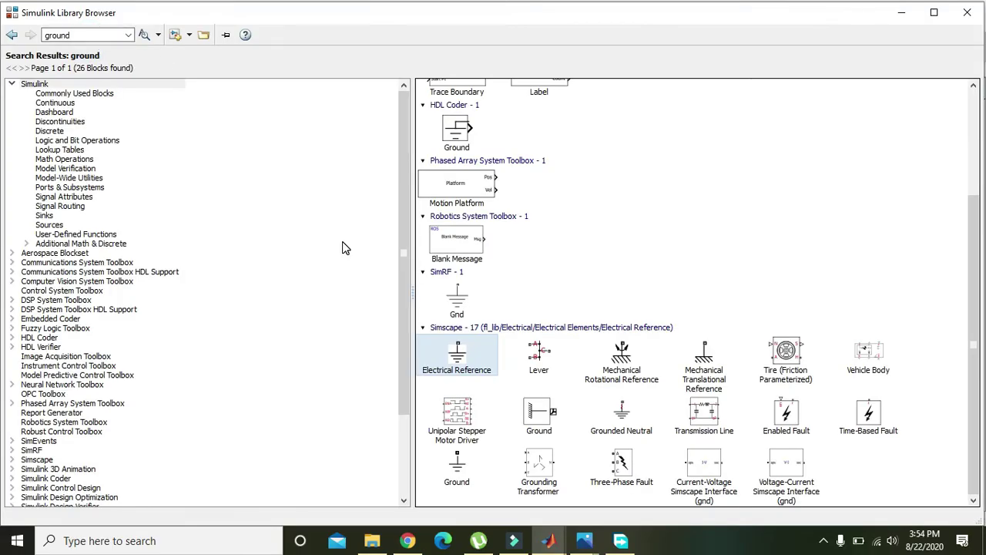
{"action": "left_click", "coordinate": [88, 34]}
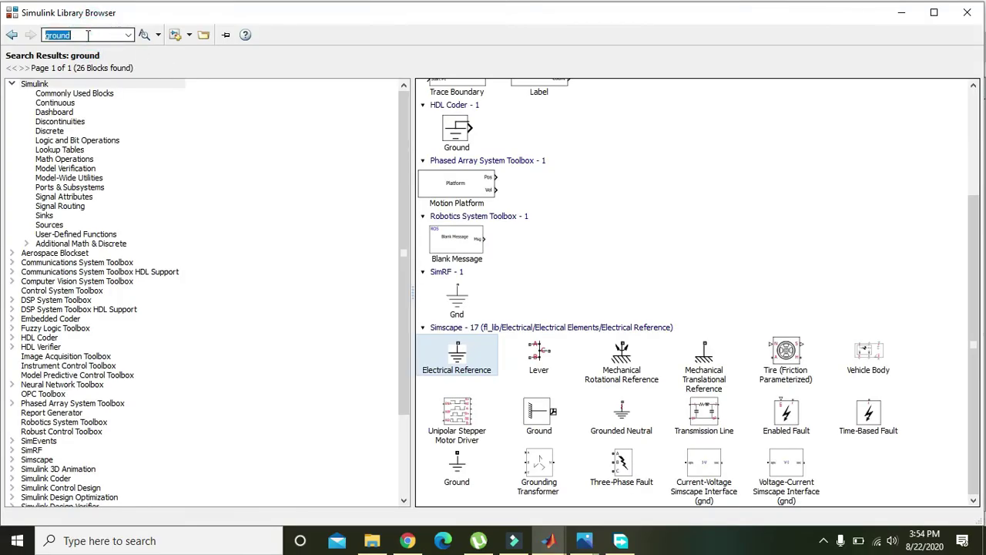
{"action": "type", "text": "PS-S"}
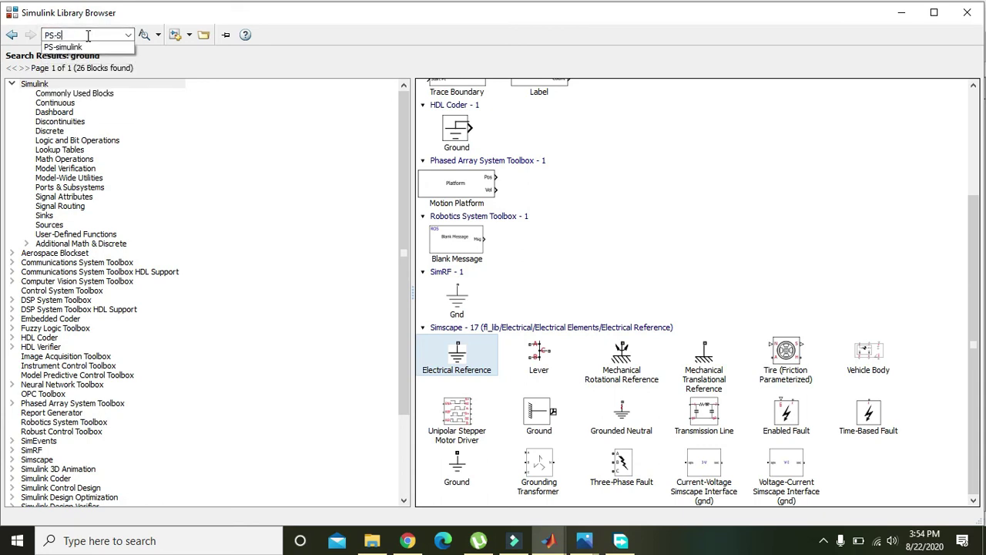
{"action": "key", "text": "Return"}
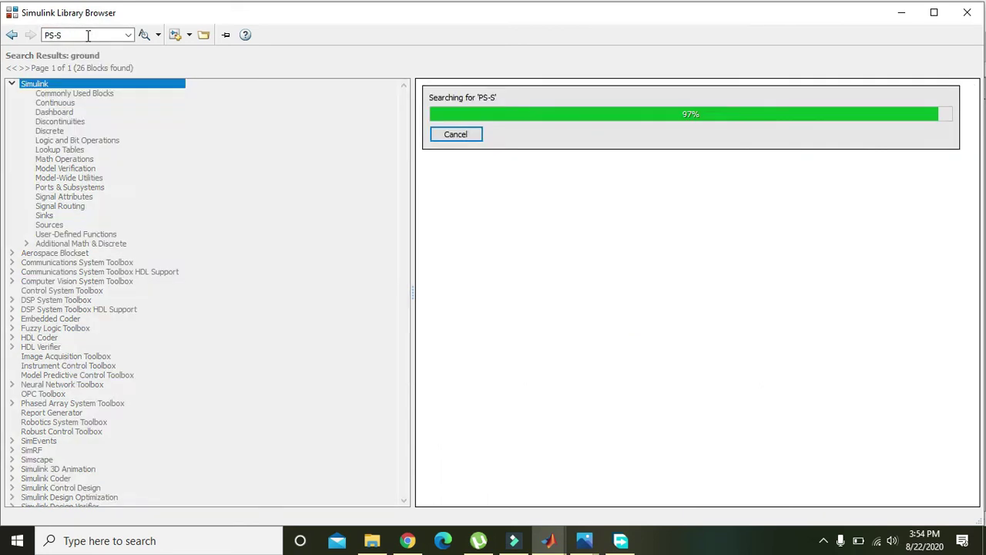
{"action": "right_click", "coordinate": [437, 114]}
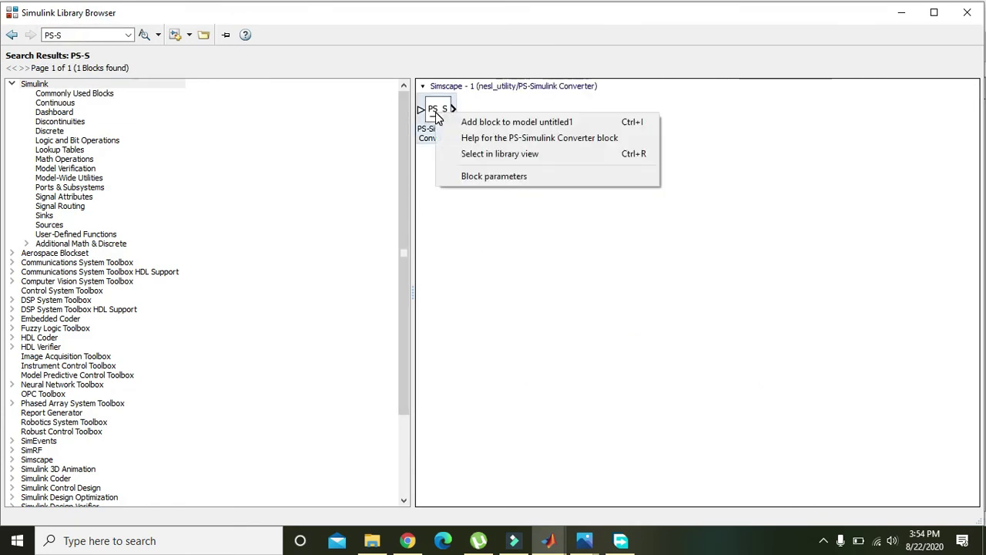
{"action": "left_click", "coordinate": [457, 122]}
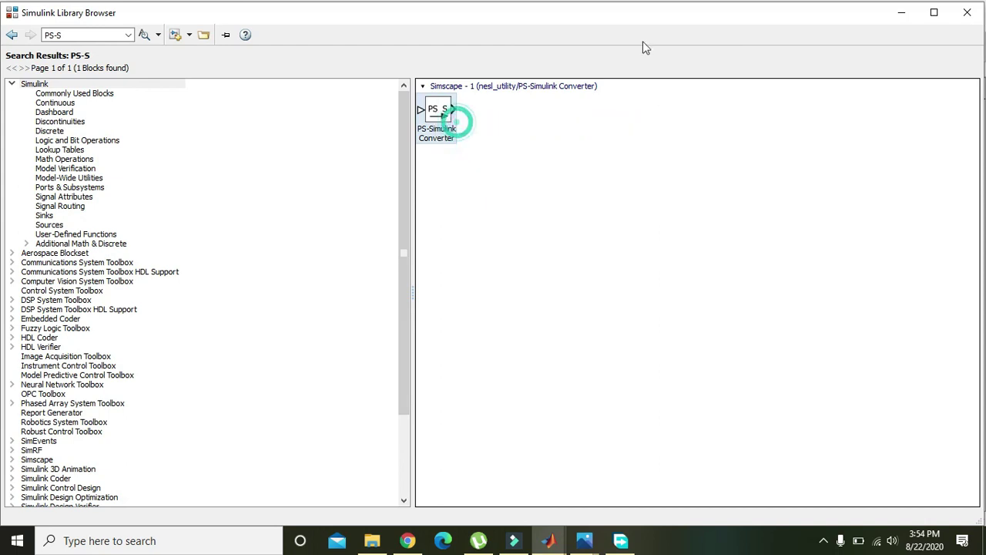
{"action": "left_click", "coordinate": [901, 12]}
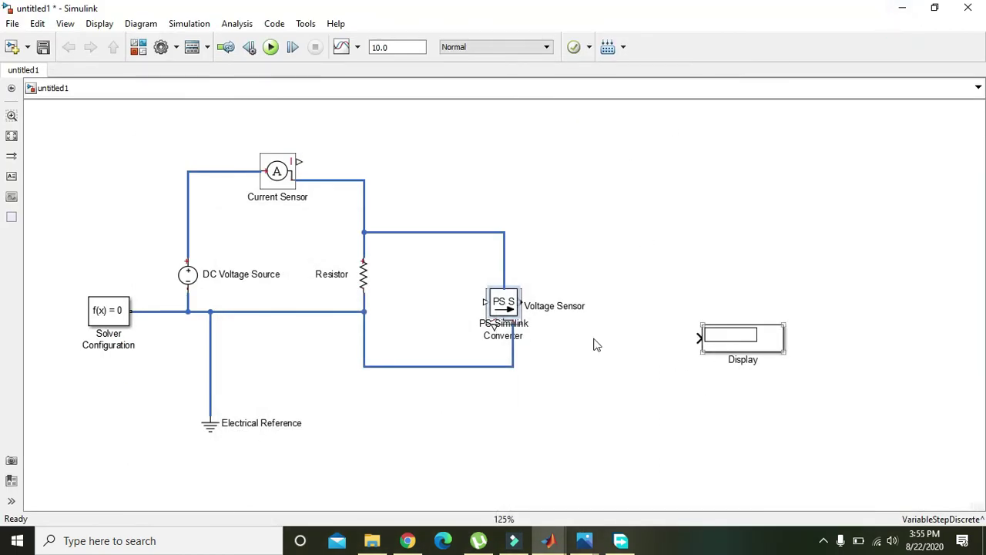
- Wire the Current Sensor through the PS-Simulink Converter to the Display block
{"action": "left_click_drag", "start_coordinate": [505, 306], "coordinate": [640, 340]}
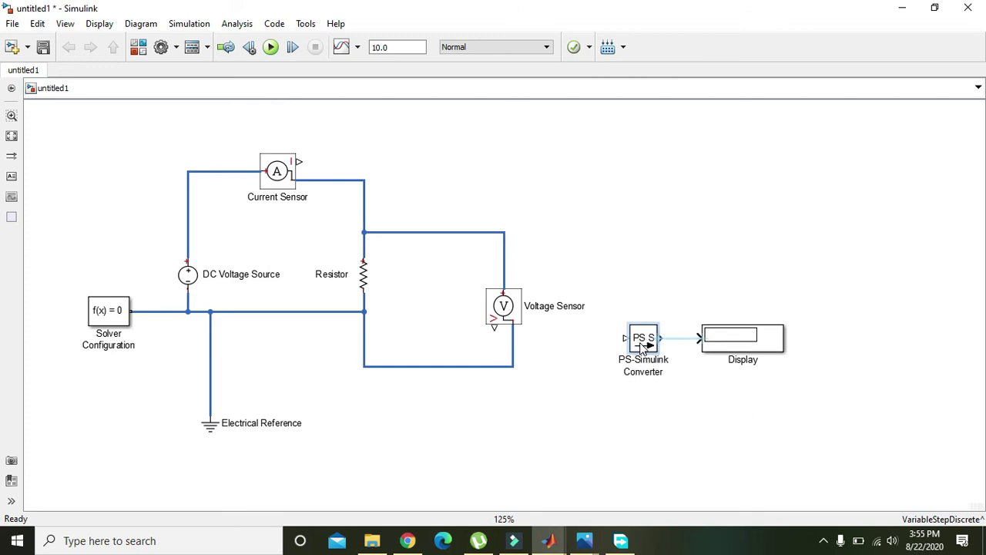
{"action": "left_click", "coordinate": [671, 316]}
{"action": "left_click_drag", "start_coordinate": [661, 338], "coordinate": [304, 161]}
{"action": "left_click", "coordinate": [619, 301]}
{"action": "left_click", "coordinate": [501, 207]}
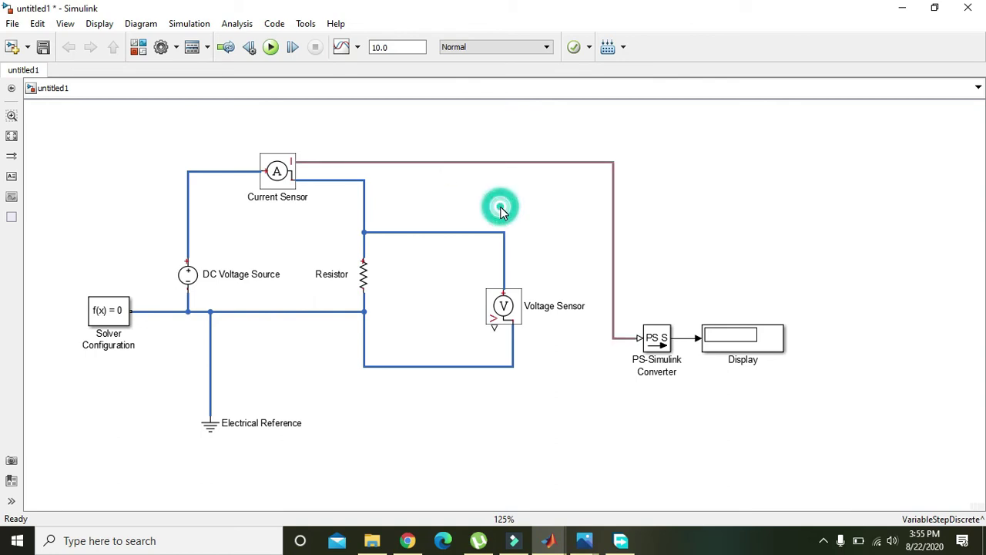
- Duplicate the converter and Display pair above the originals and delete the dangling line into Converter1
{"action": "left_click", "coordinate": [658, 332]}
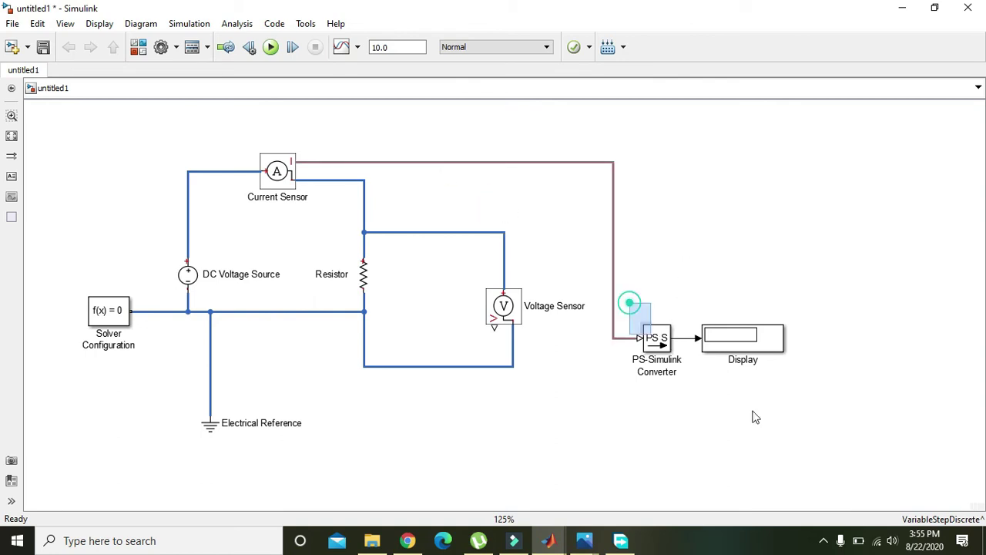
{"action": "left_click_drag", "start_coordinate": [755, 417], "coordinate": [825, 425]}
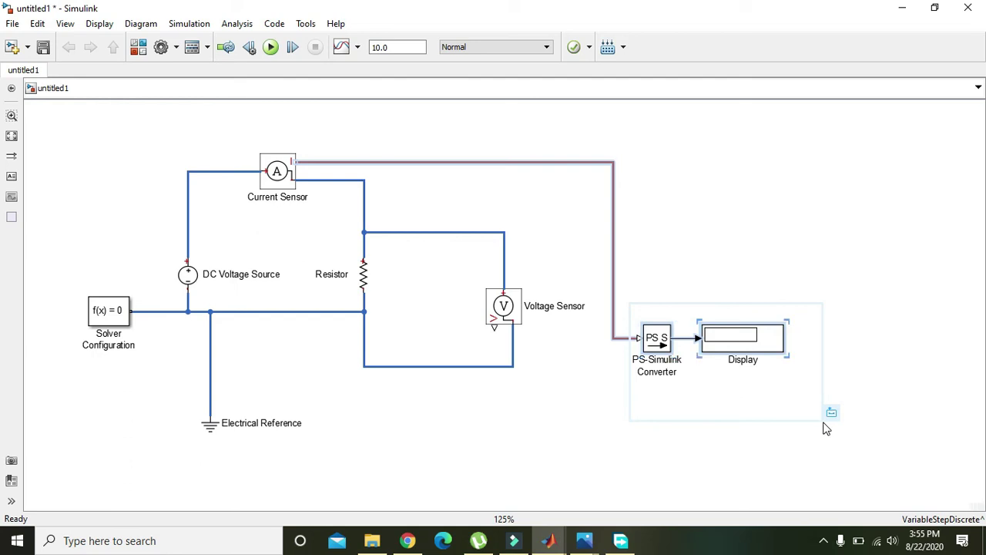
{"action": "key", "text": "ctrl+c"}
{"action": "key", "text": "ctrl+v"}
{"action": "left_click_drag", "start_coordinate": [763, 355], "coordinate": [779, 219]}
{"action": "left_click", "coordinate": [724, 318]}
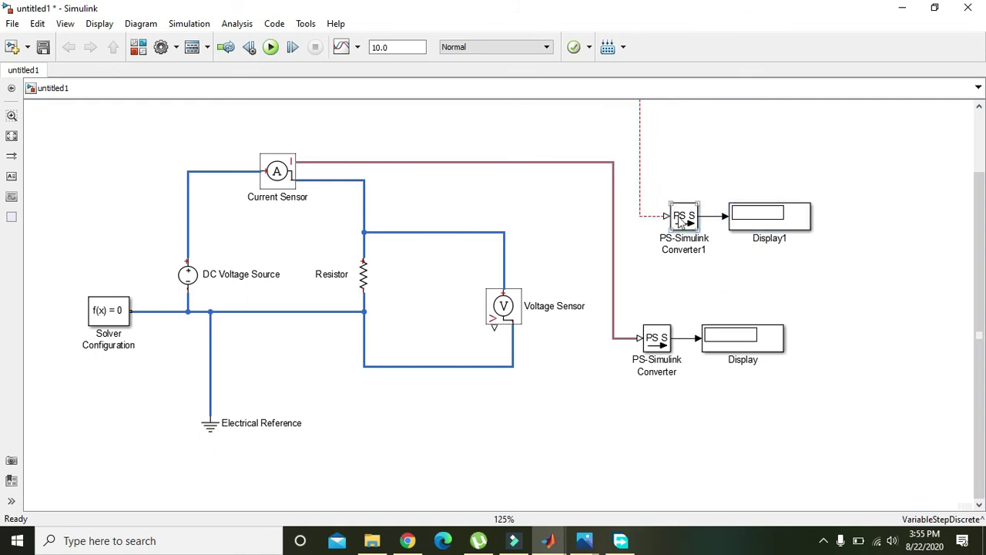
{"action": "left_click", "coordinate": [642, 188]}
{"action": "key", "text": "Delete"}
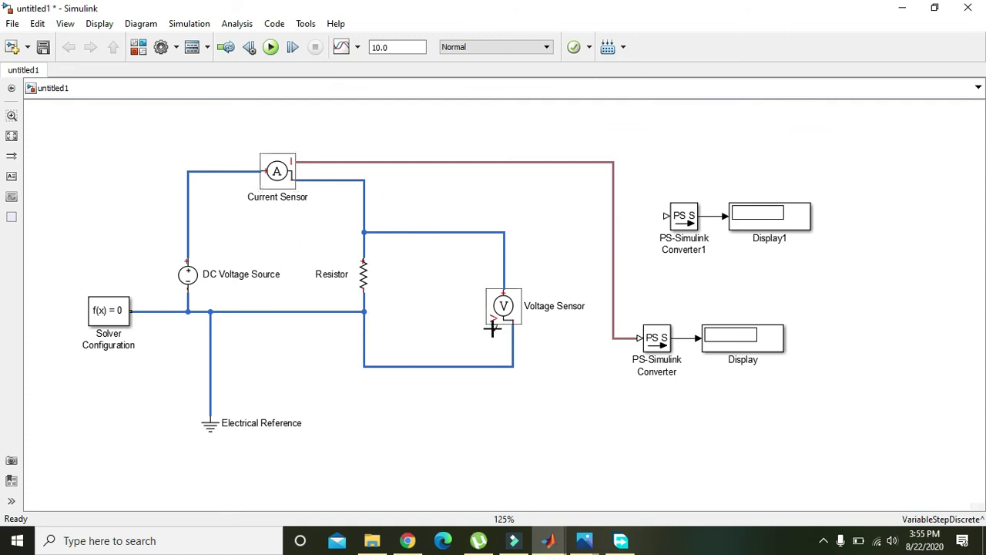
- Connect the Voltage Sensor output to Converter1 and line up Display1 with Display
{"action": "left_click_drag", "start_coordinate": [493, 330], "coordinate": [659, 216]}
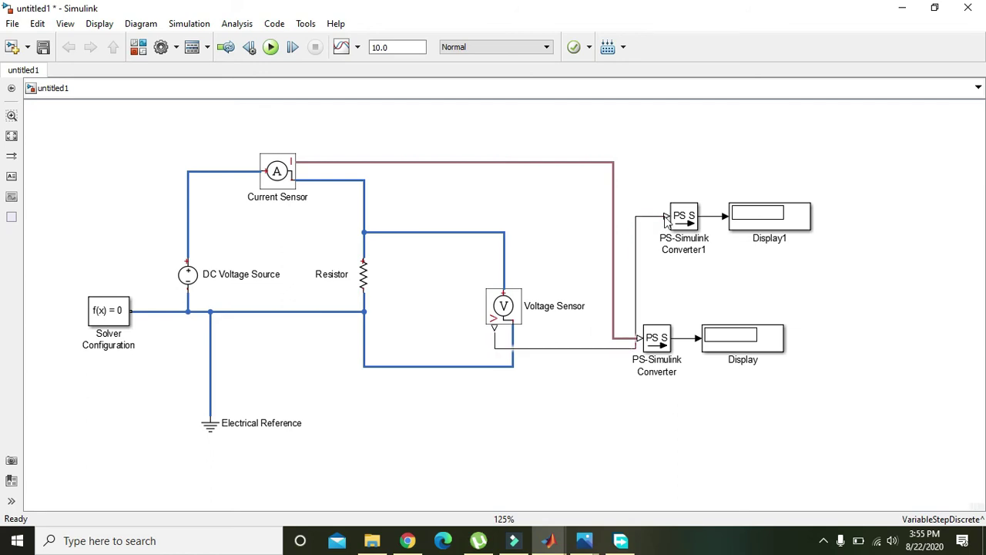
{"action": "left_click", "coordinate": [636, 278]}
{"action": "left_click_drag", "start_coordinate": [635, 278], "coordinate": [557, 282]}
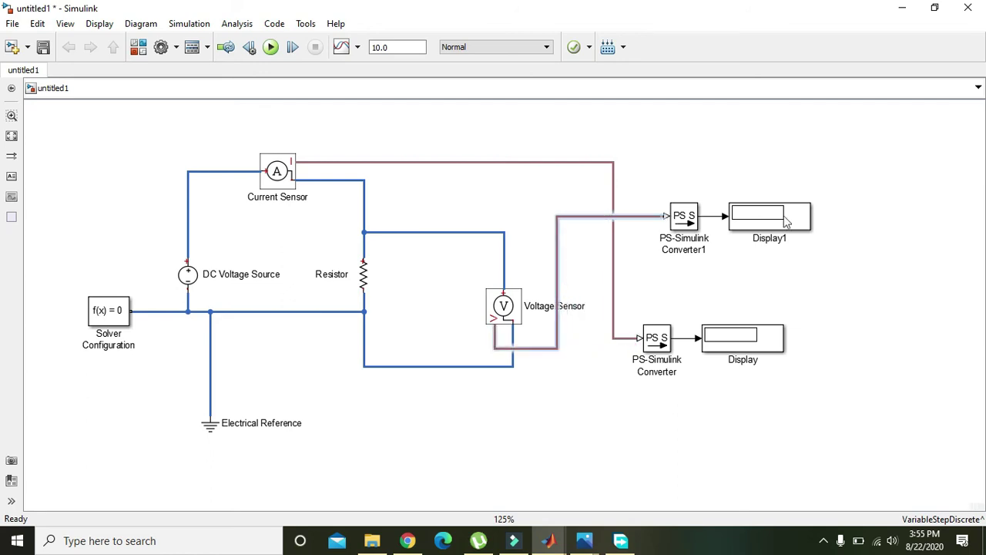
{"action": "left_click_drag", "start_coordinate": [786, 221], "coordinate": [777, 222]}
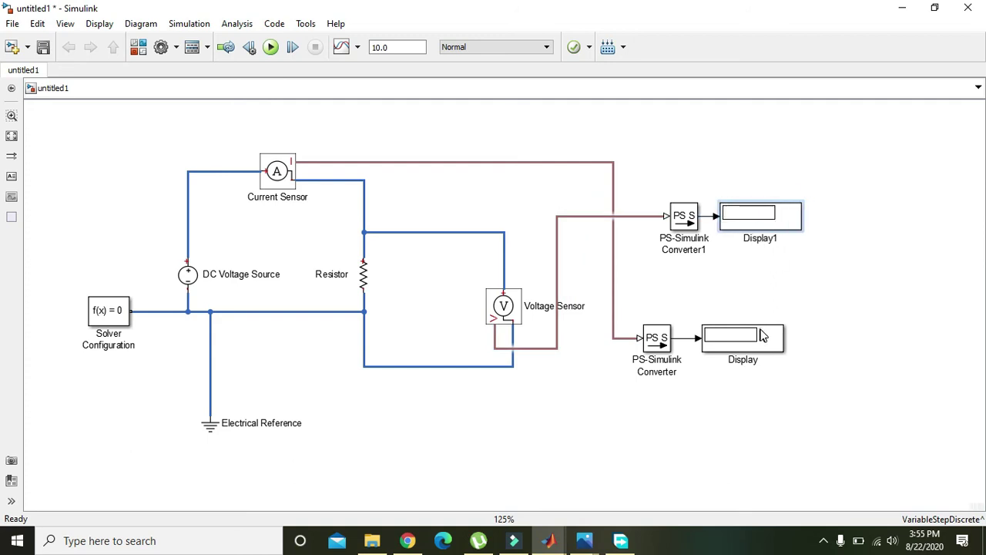
{"action": "left_click_drag", "start_coordinate": [761, 335], "coordinate": [778, 336]}
{"action": "left_click", "coordinate": [659, 339]}
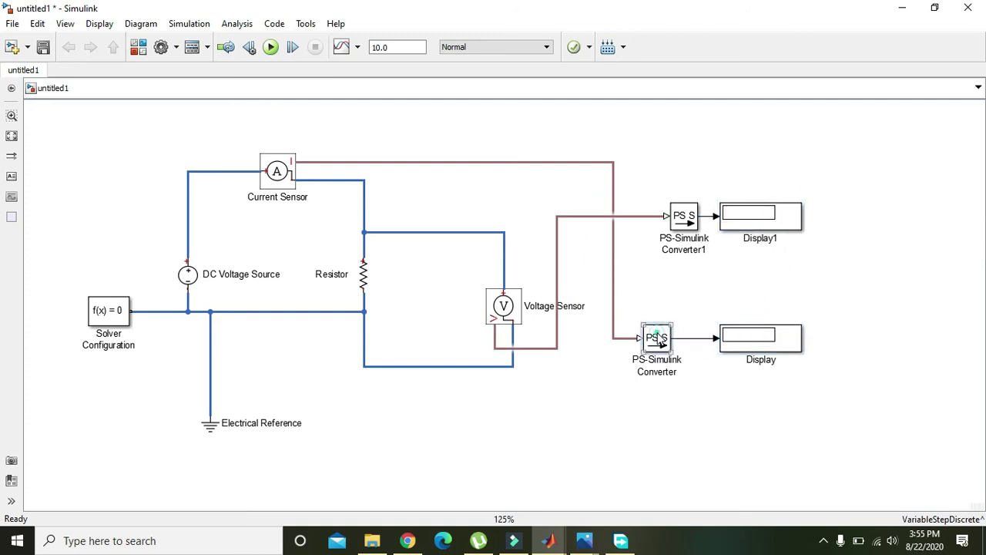
- Line the PS-Simulink Converter up under Converter1
{"action": "double_click", "coordinate": [657, 339]}
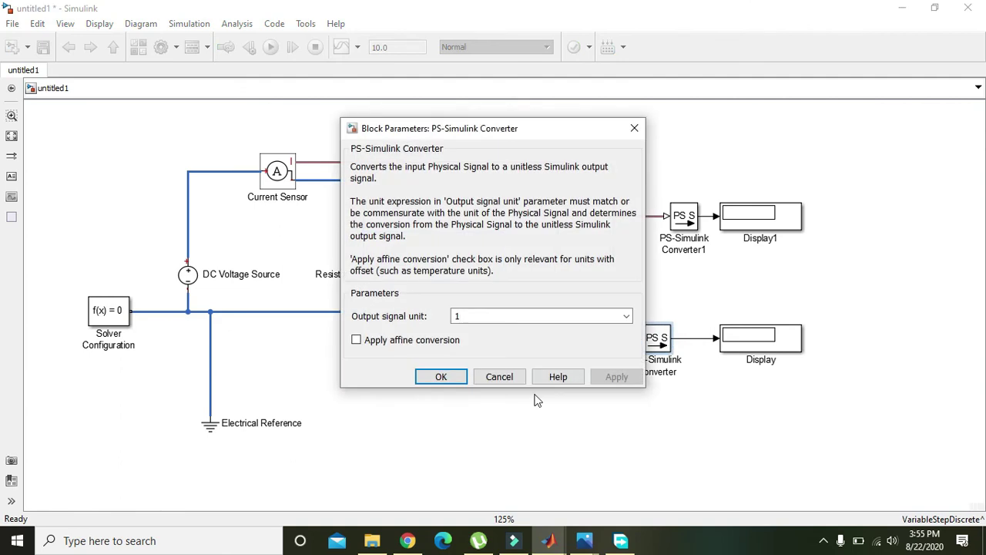
{"action": "left_click", "coordinate": [512, 379]}
{"action": "left_click", "coordinate": [661, 340]}
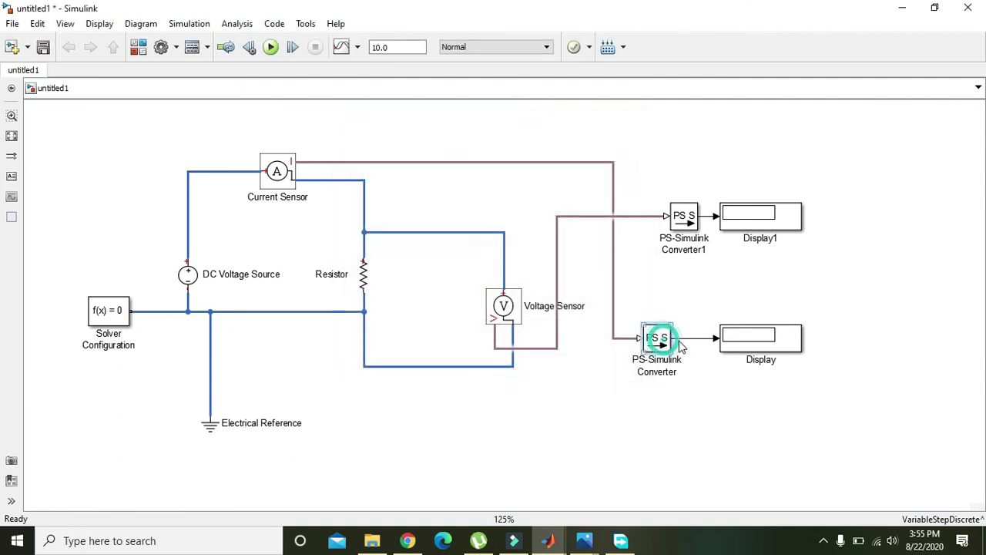
{"action": "left_click_drag", "start_coordinate": [661, 340], "coordinate": [685, 340]}
{"action": "left_click", "coordinate": [799, 341]}
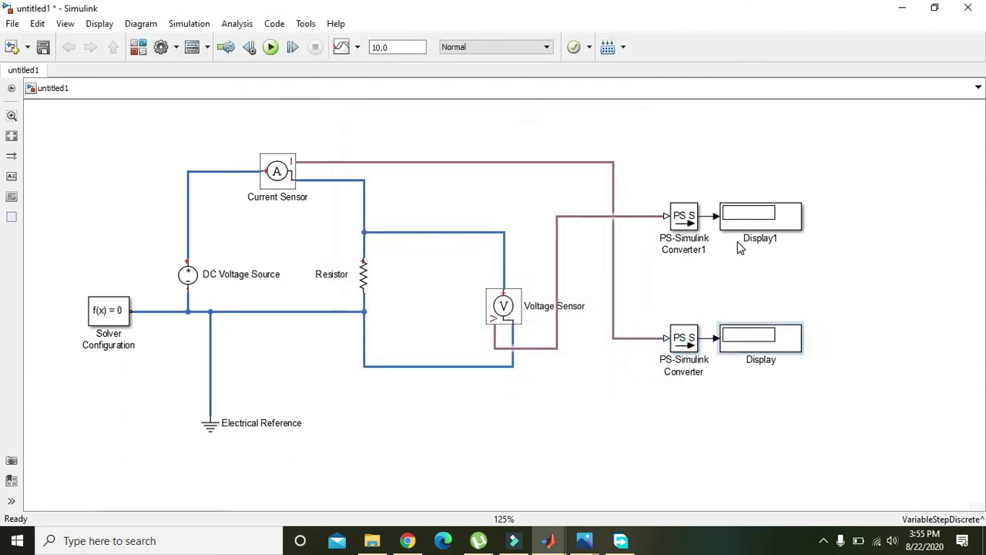
{"action": "left_click", "coordinate": [739, 247]}
- Set the DC Voltage Source's constant voltage to 12 V
{"action": "left_click", "coordinate": [189, 276]}
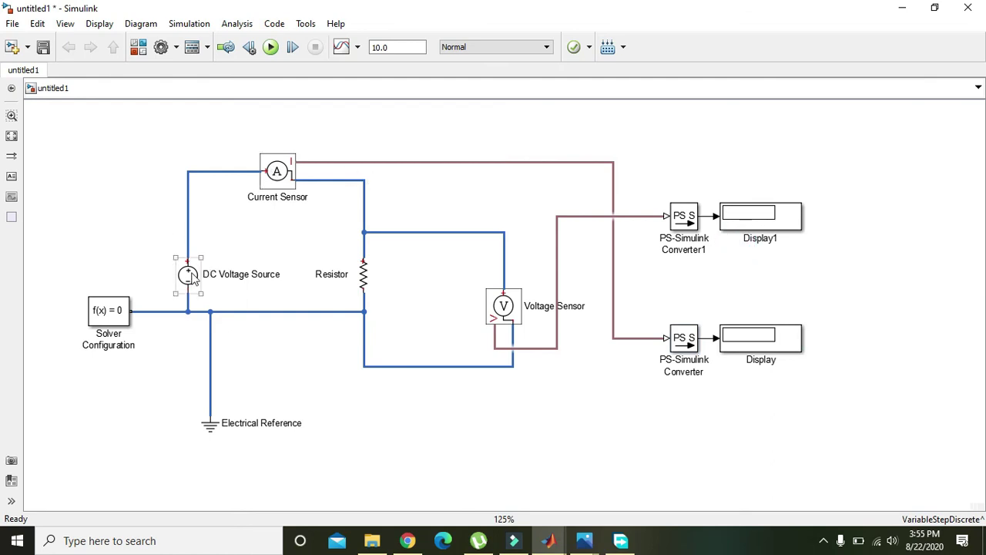
{"action": "double_click", "coordinate": [191, 278]}
{"action": "left_click", "coordinate": [470, 286]}
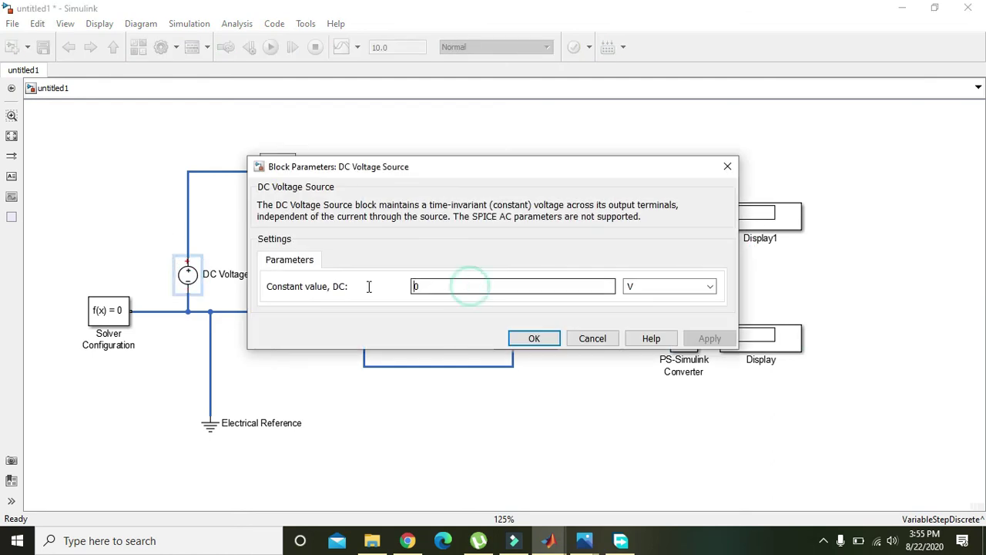
{"action": "key", "text": "BackSpace"}
{"action": "type", "text": "12"}
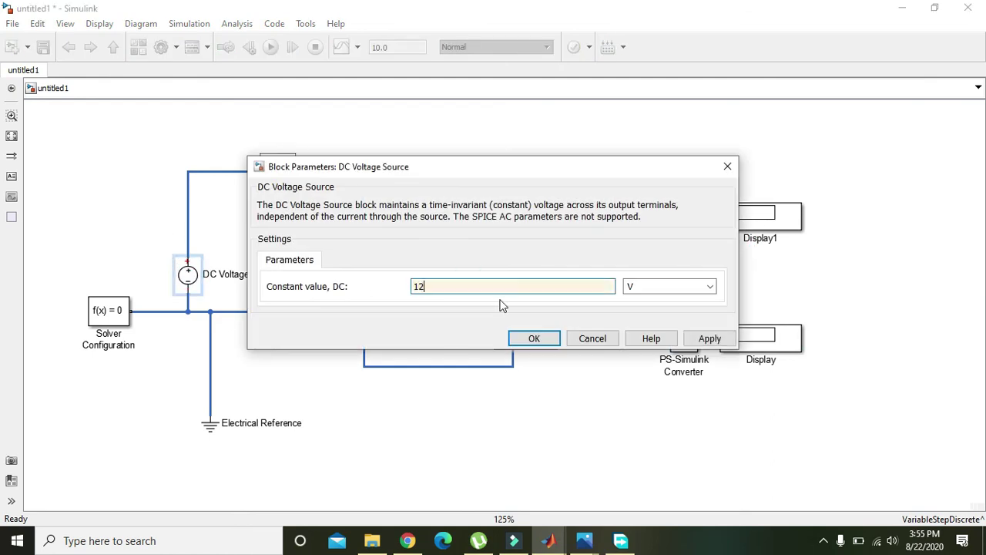
{"action": "left_click", "coordinate": [543, 340]}
{"action": "left_click", "coordinate": [422, 297]}
- Set the Resistor's resistance to 4 Ohm
{"action": "double_click", "coordinate": [363, 274]}
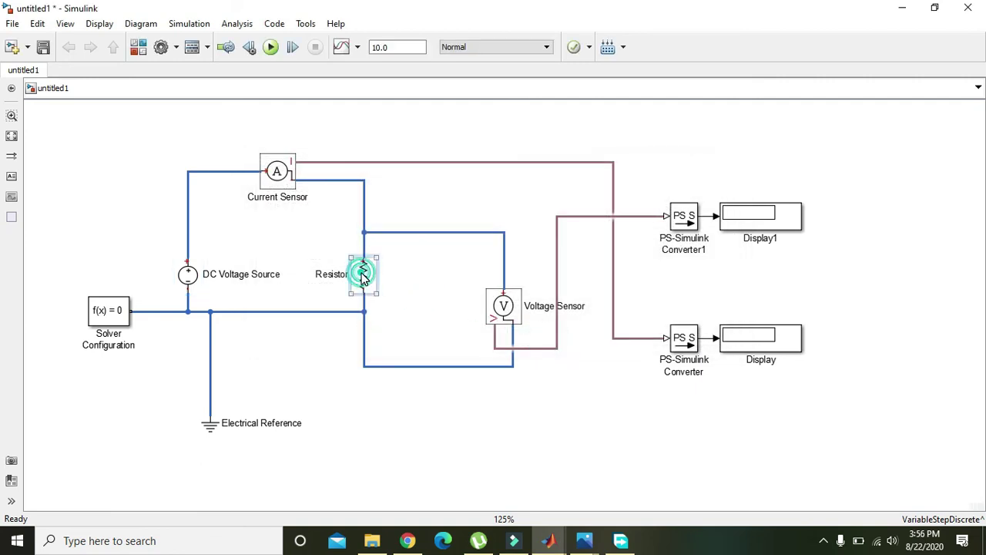
{"action": "double_click", "coordinate": [416, 292]}
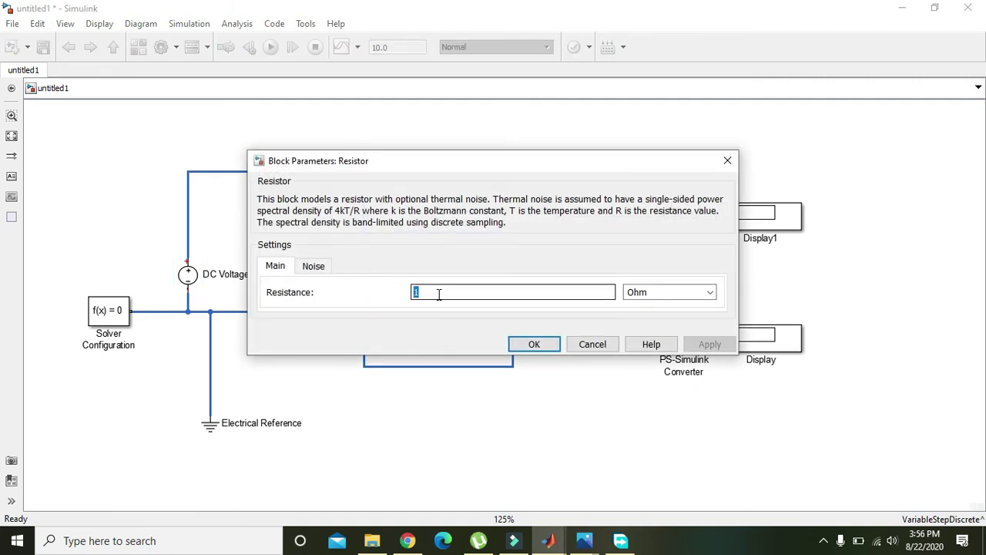
{"action": "type", "text": "4"}
{"action": "left_click", "coordinate": [532, 344]}
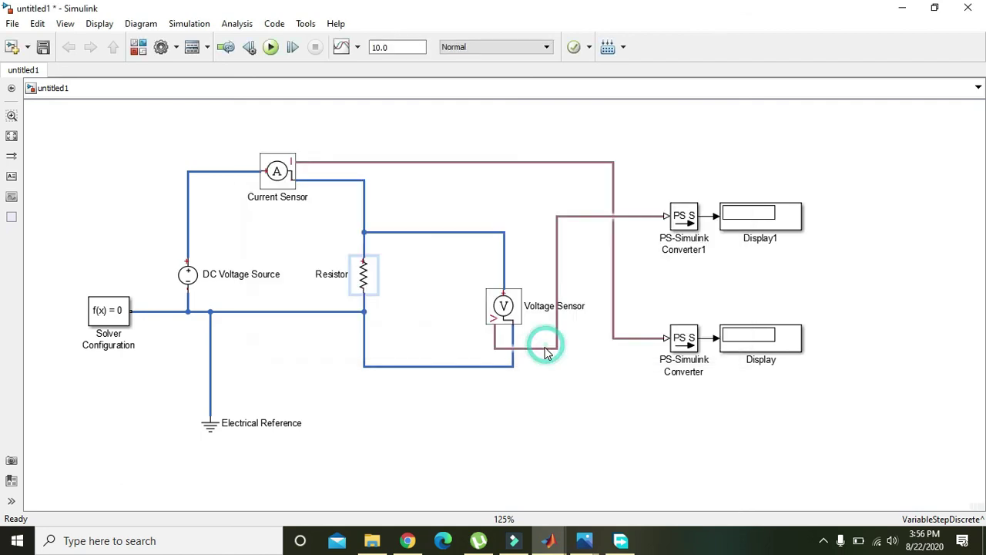
{"action": "left_click", "coordinate": [444, 198]}
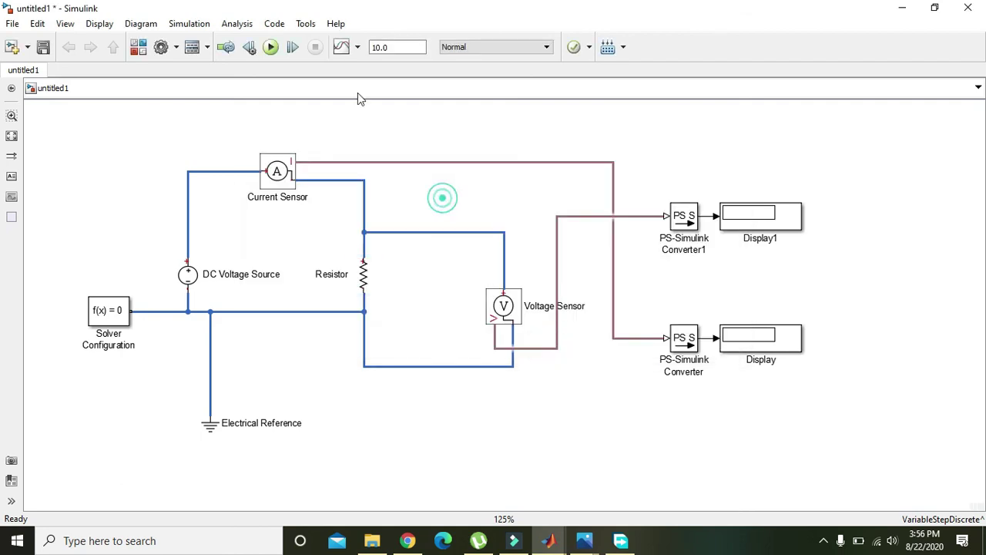
- Run the simulation so Display1 shows 12 and Display shows 3, then align the source and Resistor
{"action": "left_click", "coordinate": [272, 47]}
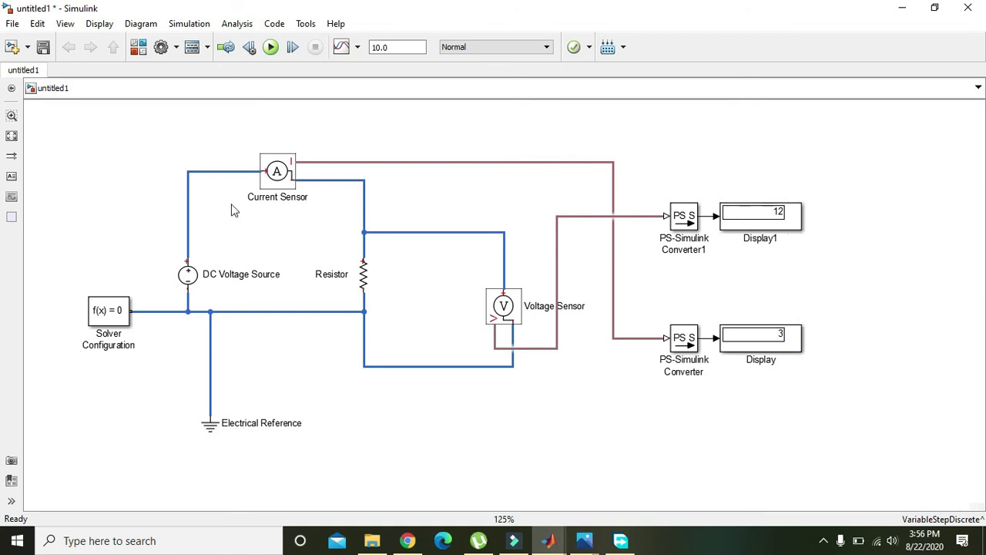
{"action": "left_click_drag", "start_coordinate": [189, 275], "coordinate": [190, 258]}
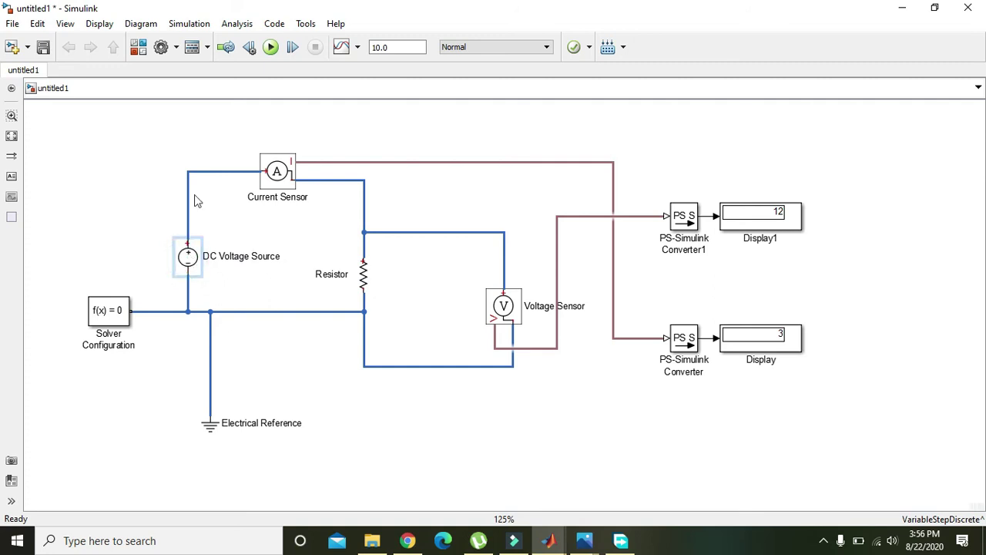
{"action": "left_click_drag", "start_coordinate": [365, 276], "coordinate": [364, 270]}
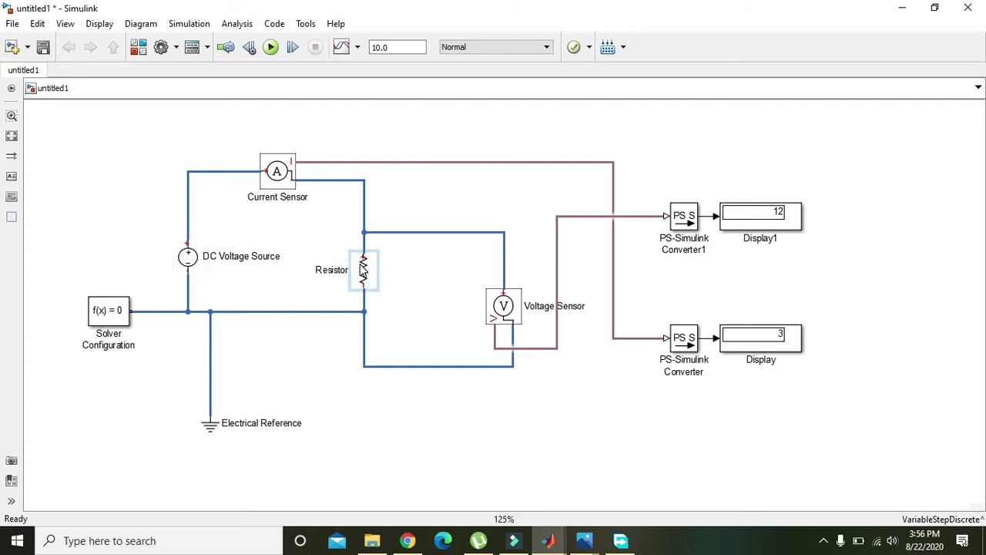
{"action": "left_click_drag", "start_coordinate": [199, 263], "coordinate": [205, 268]}
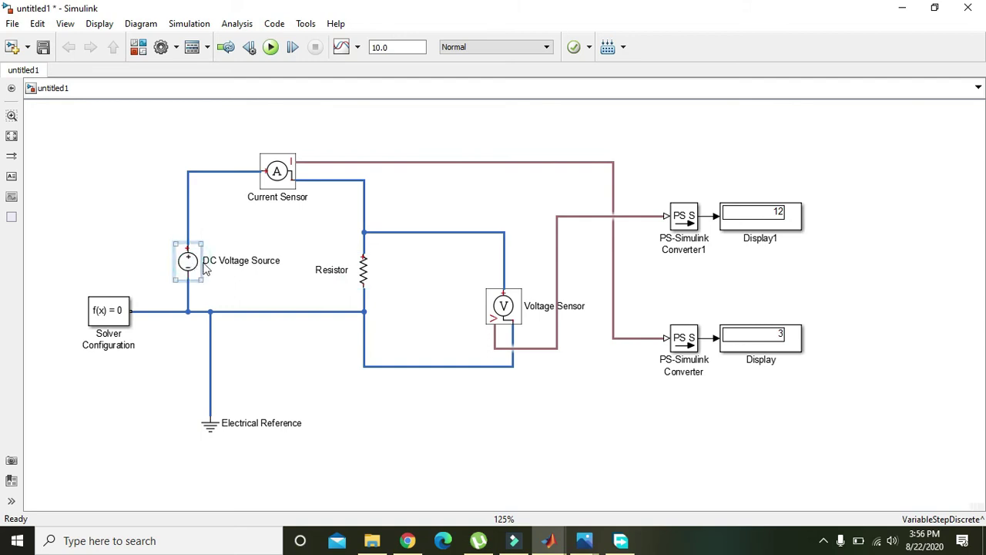
{"action": "left_click", "coordinate": [363, 270]}
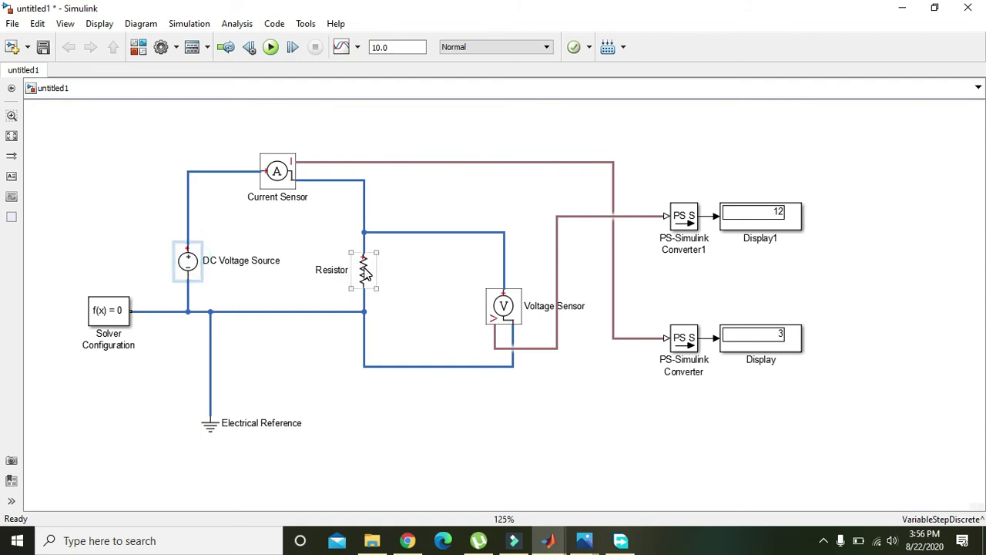
{"action": "left_click_drag", "start_coordinate": [365, 272], "coordinate": [339, 268]}
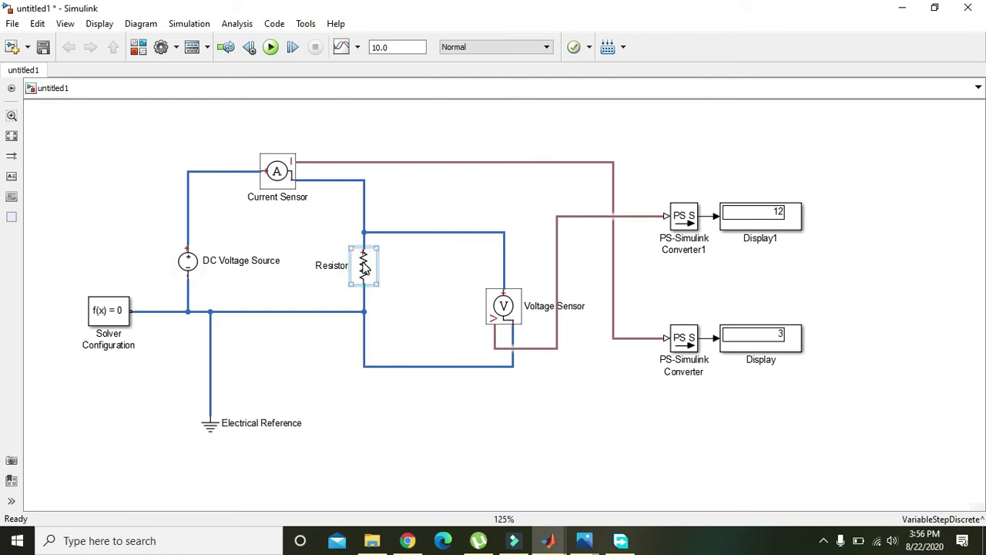
{"action": "left_click", "coordinate": [599, 377]}
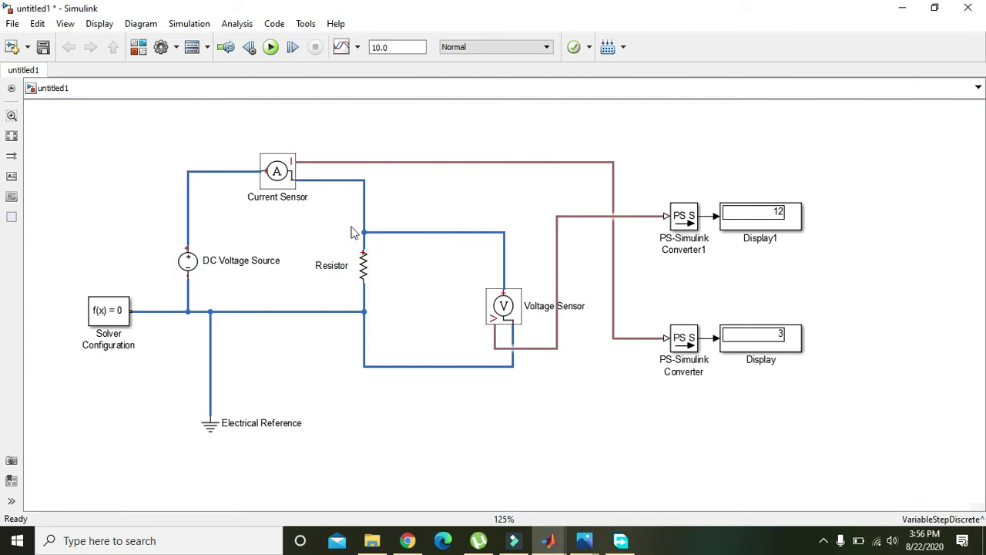